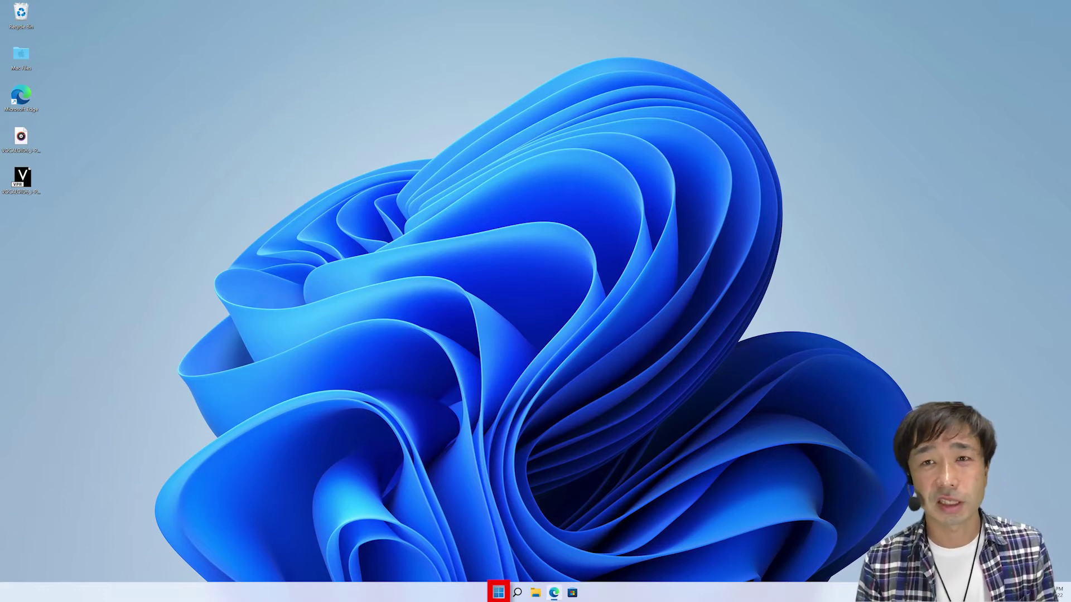
- Search for "vocaloid" among the installed apps, launch VOCALOID6 Editor and create a new project
left_click(500, 593)
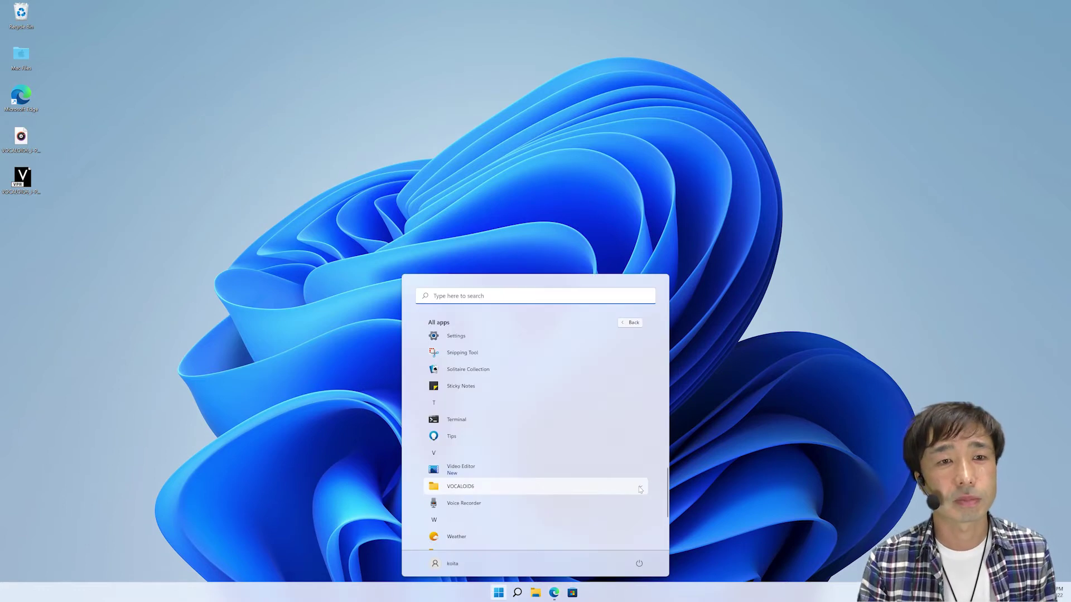
left_click(638, 487)
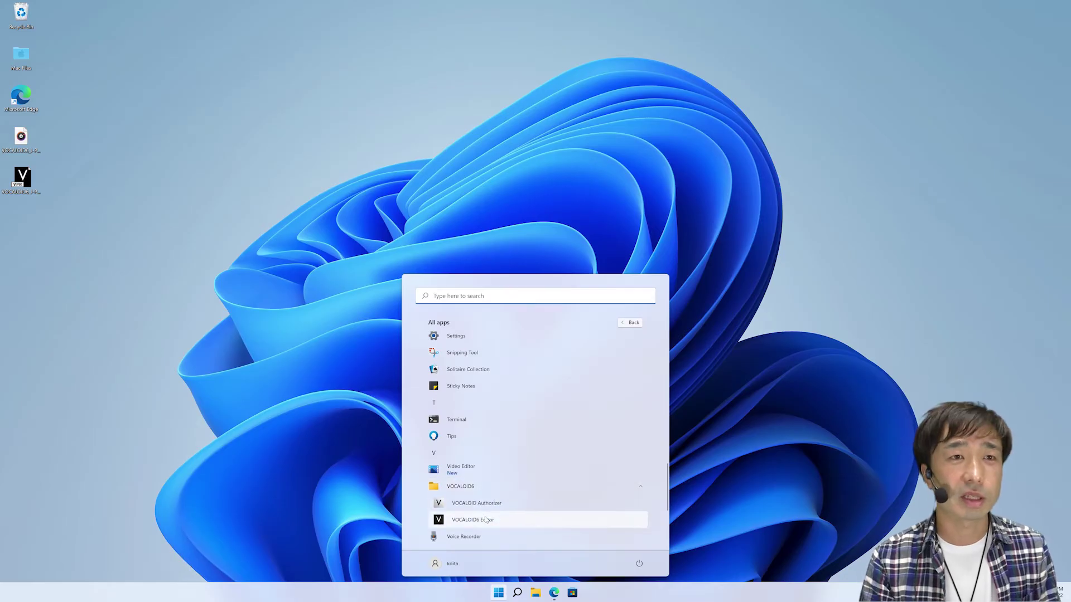
left_click(468, 298)
type("vo")
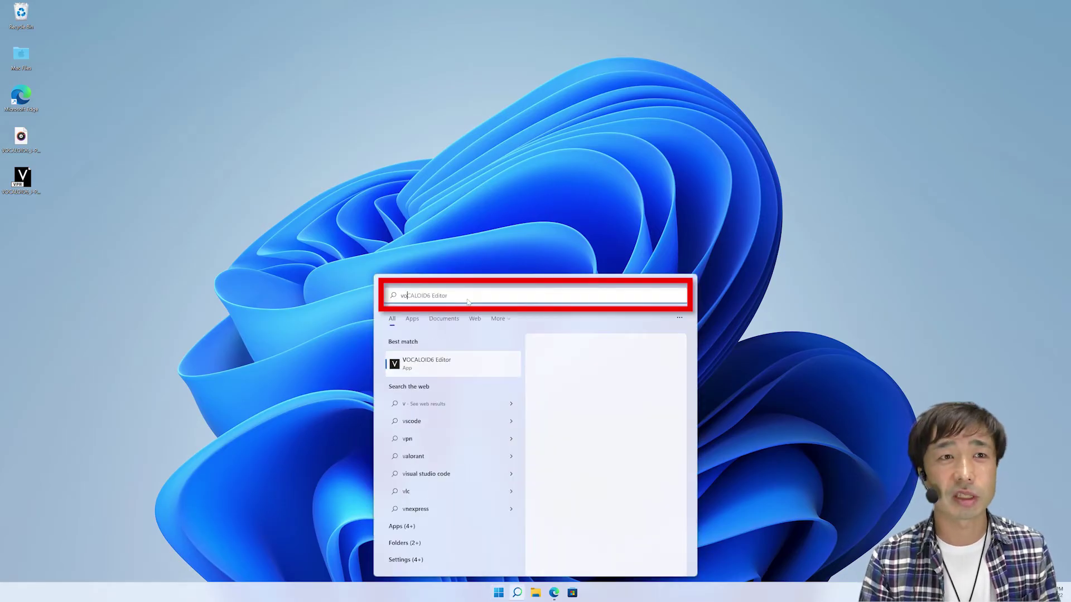
type("caloid")
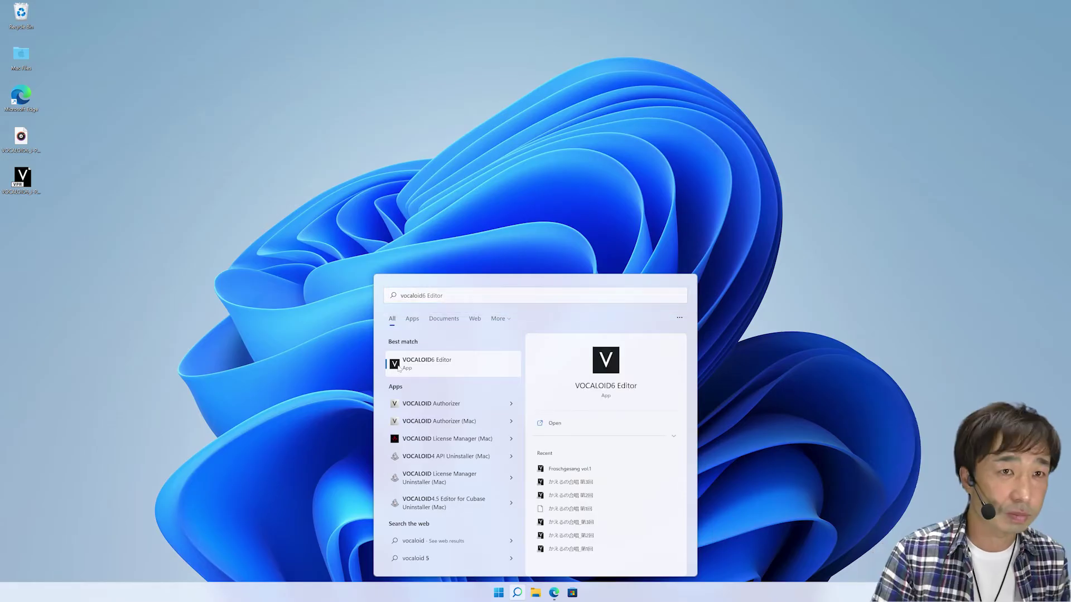
left_click(399, 364)
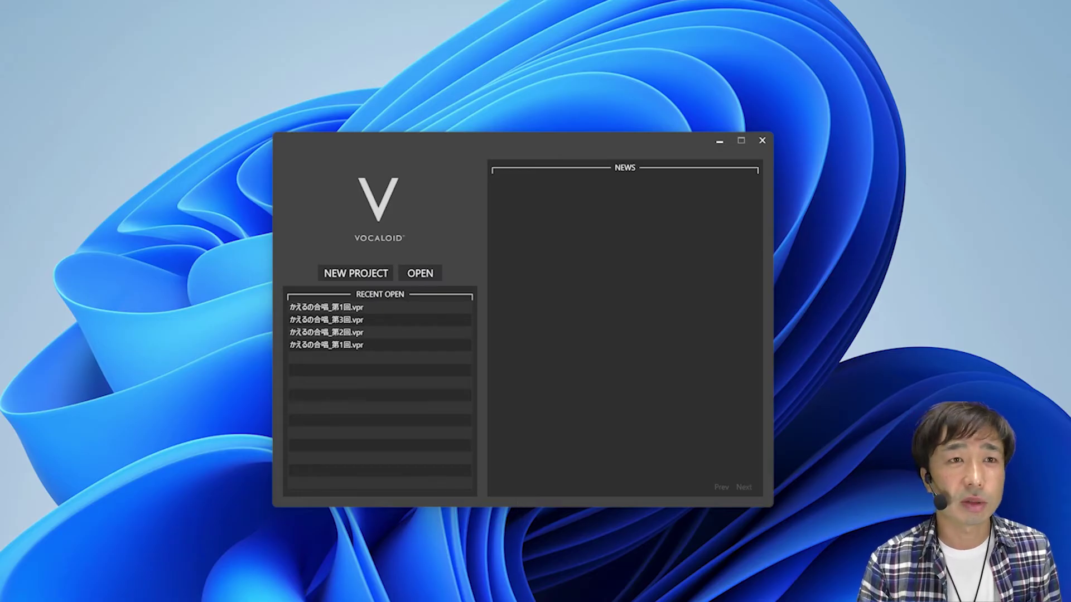
left_click(378, 274)
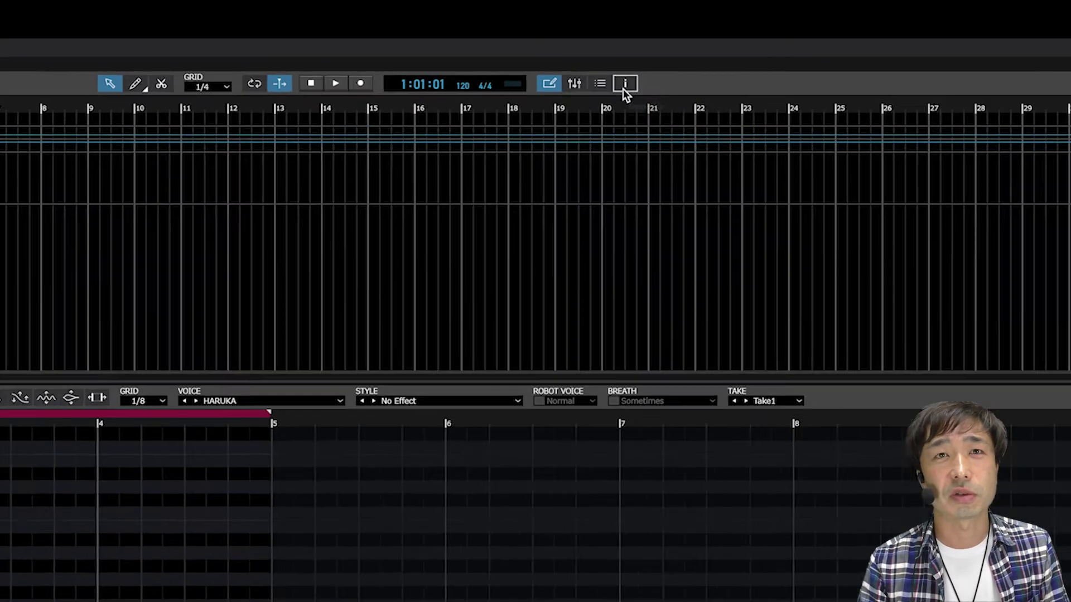
- Show the inspector and select the HARUKA part in measures 1 to 4 of the VOCALOID:AI track
left_click(736, 112)
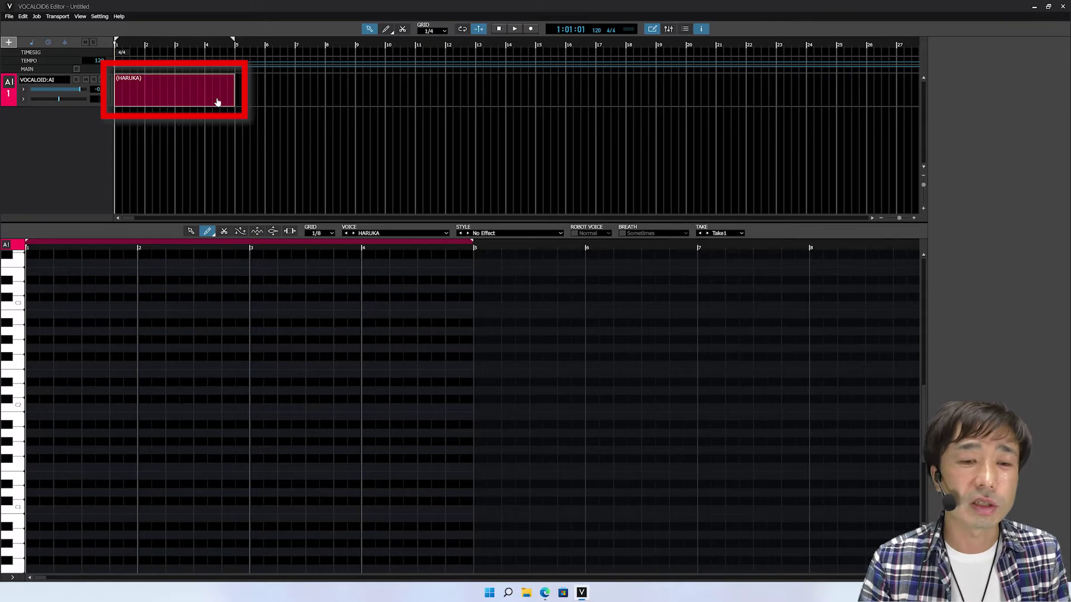
left_click(218, 102)
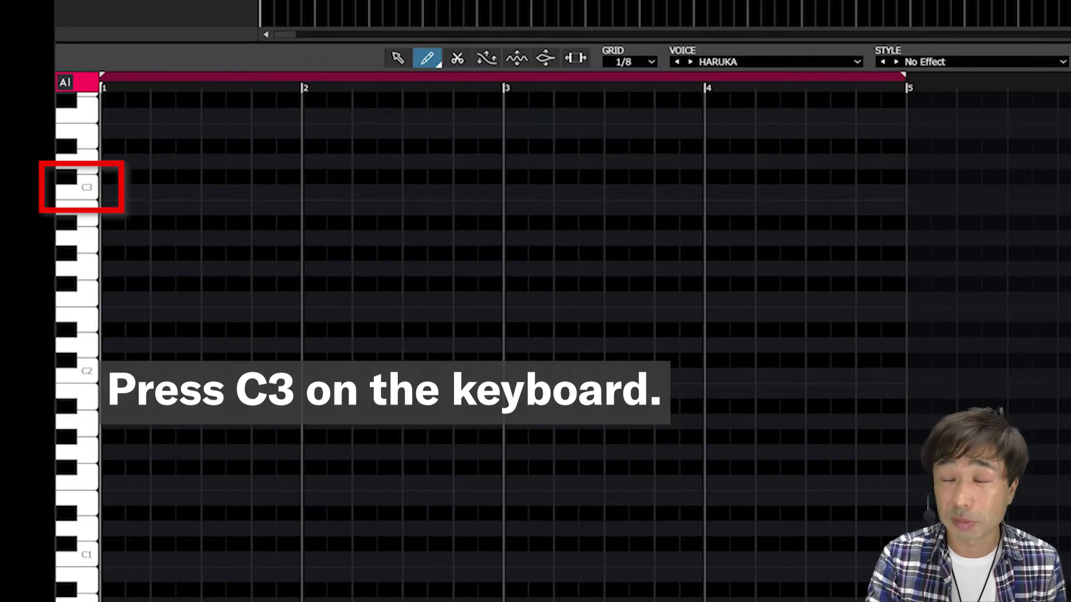
- Audition the note C3 on the piano roll's keyboard
scroll(78, 334, "up", 5)
left_click(87, 416)
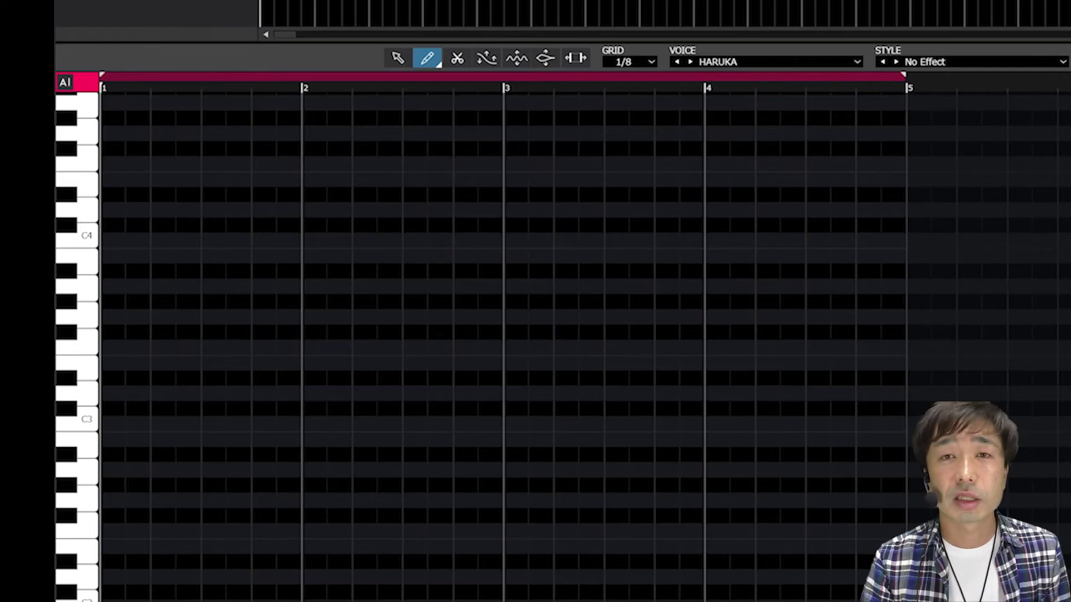
left_click(89, 422)
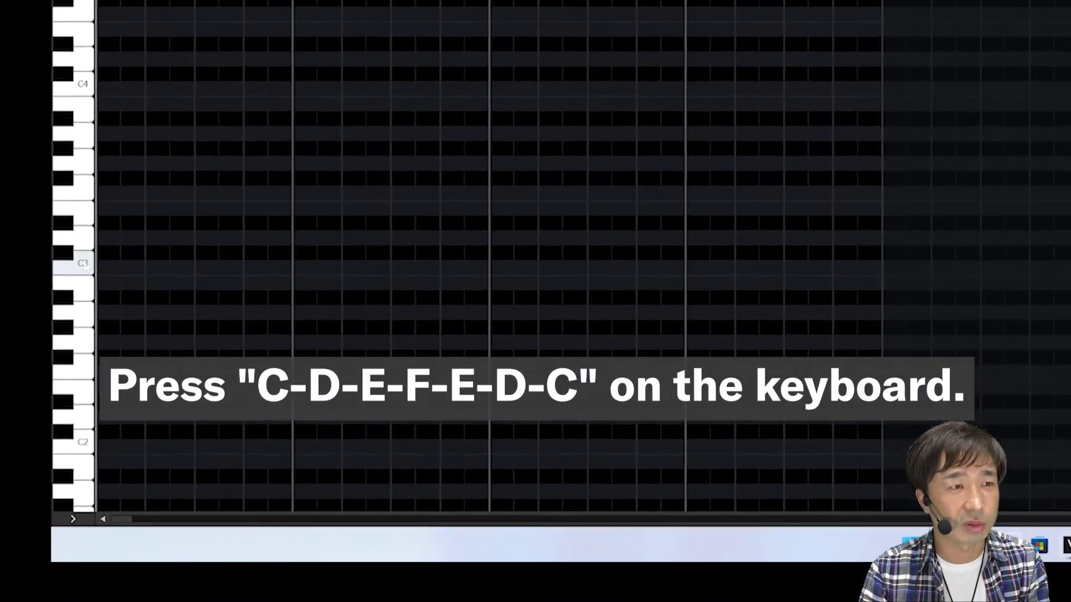
- Audition the phrase C-D-E-F-E-D-C, starting from C3, on the piano roll's keyboard
left_click(77, 285)
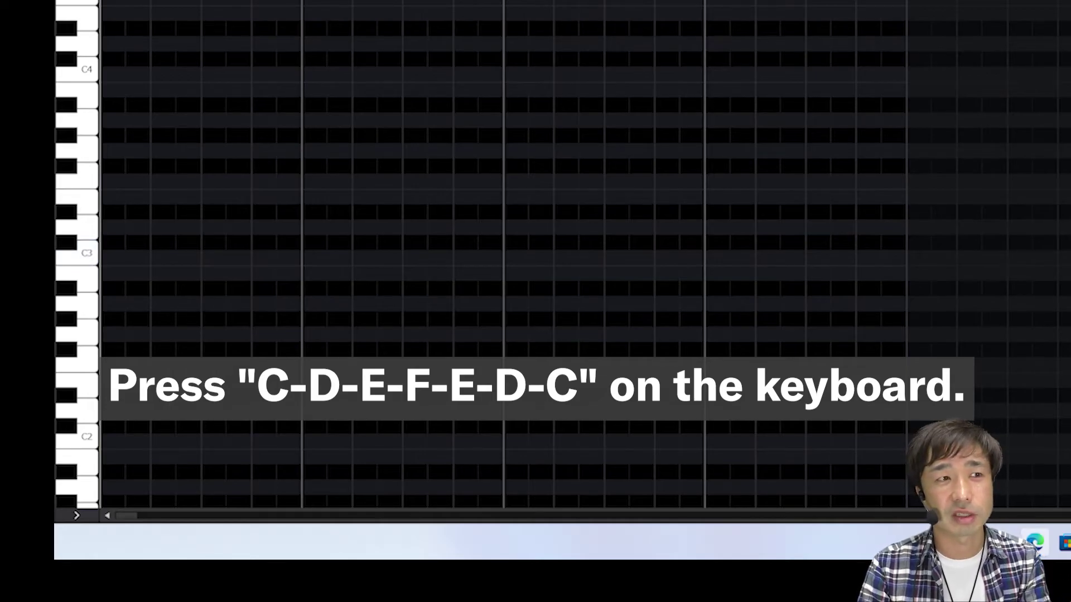
left_click(82, 265)
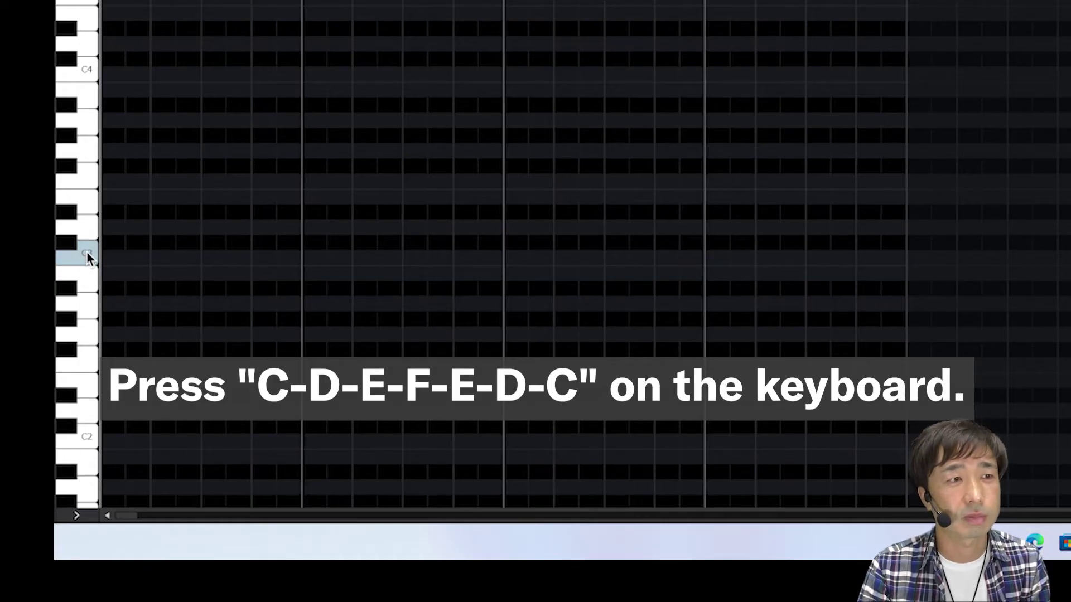
left_click(87, 229)
left_click(88, 208)
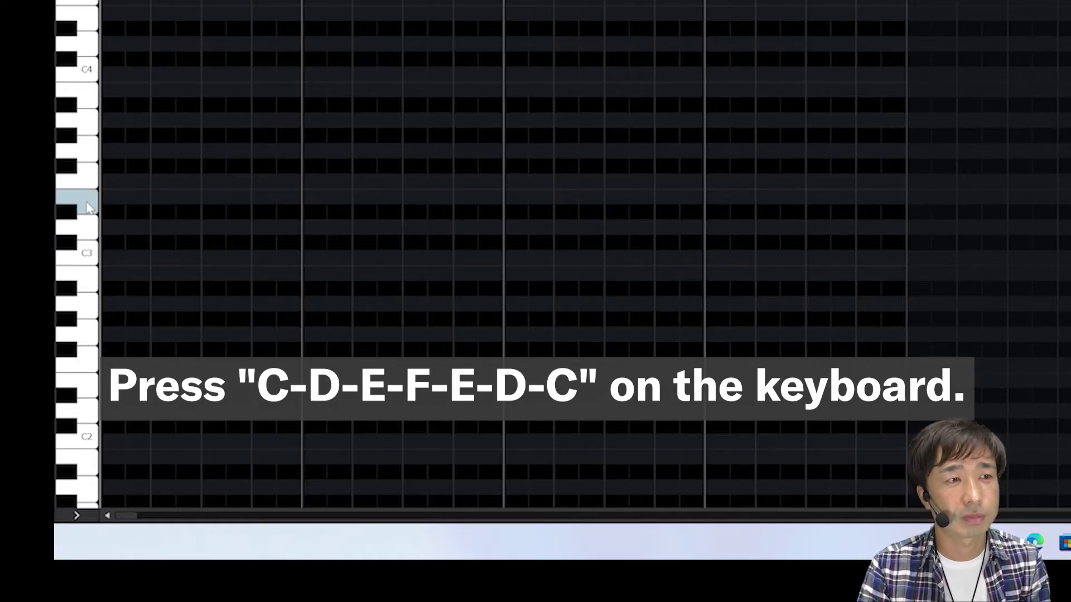
left_click(87, 174)
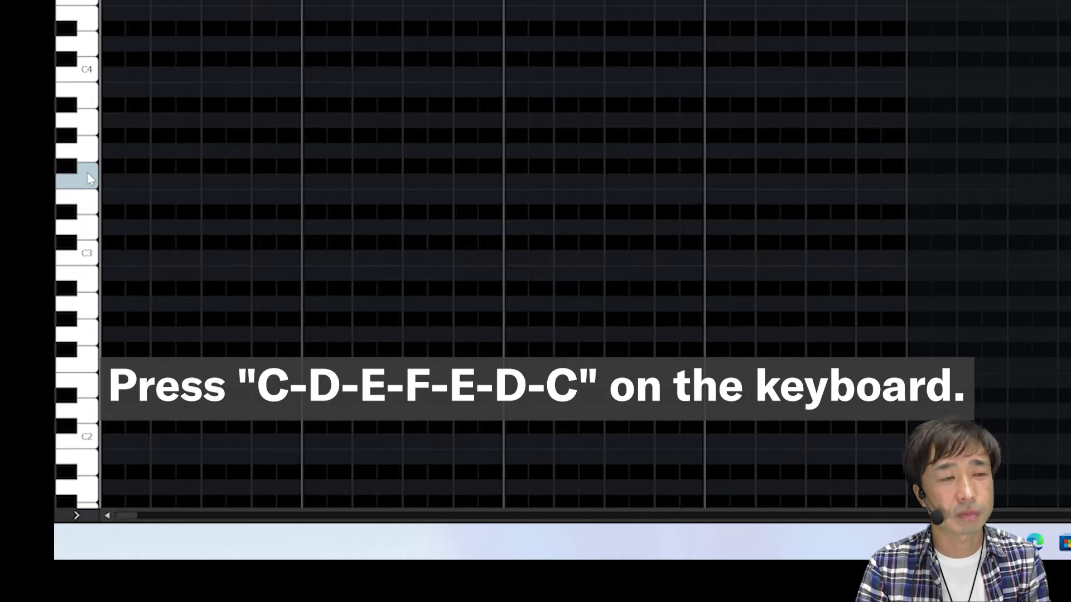
left_click(88, 194)
left_click(91, 225)
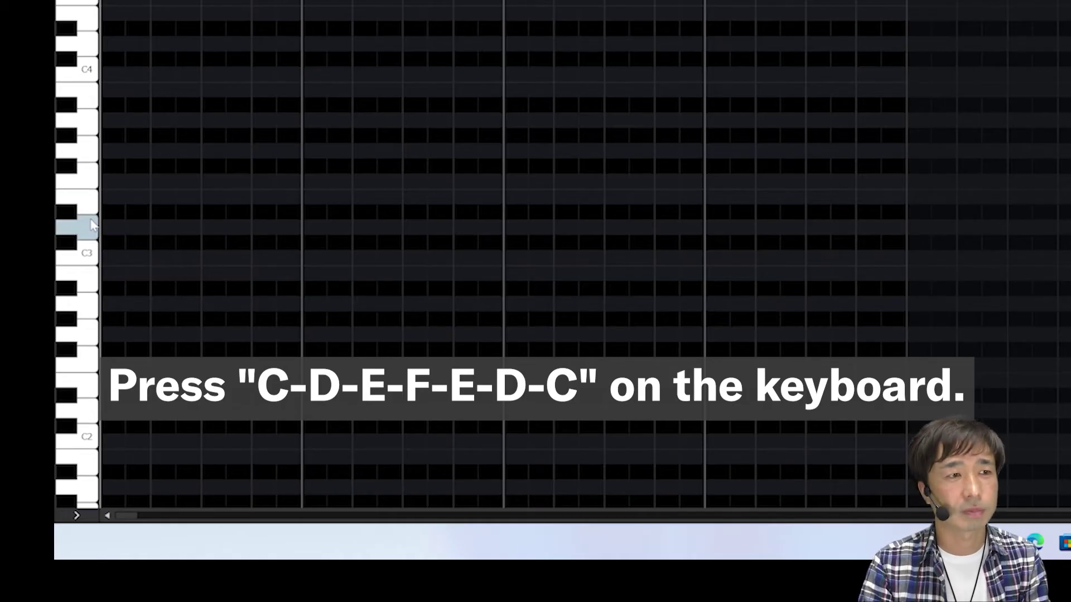
left_click(88, 254)
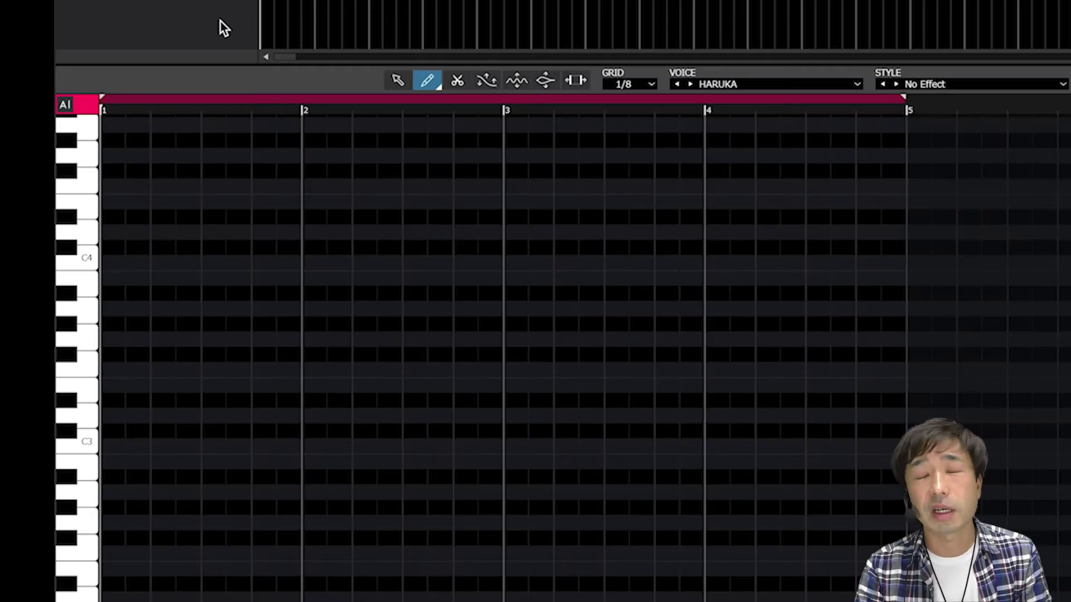
- Activate the Pencil tool in the piano roll and set its grid to 1/8
left_click(433, 82)
left_click(453, 102)
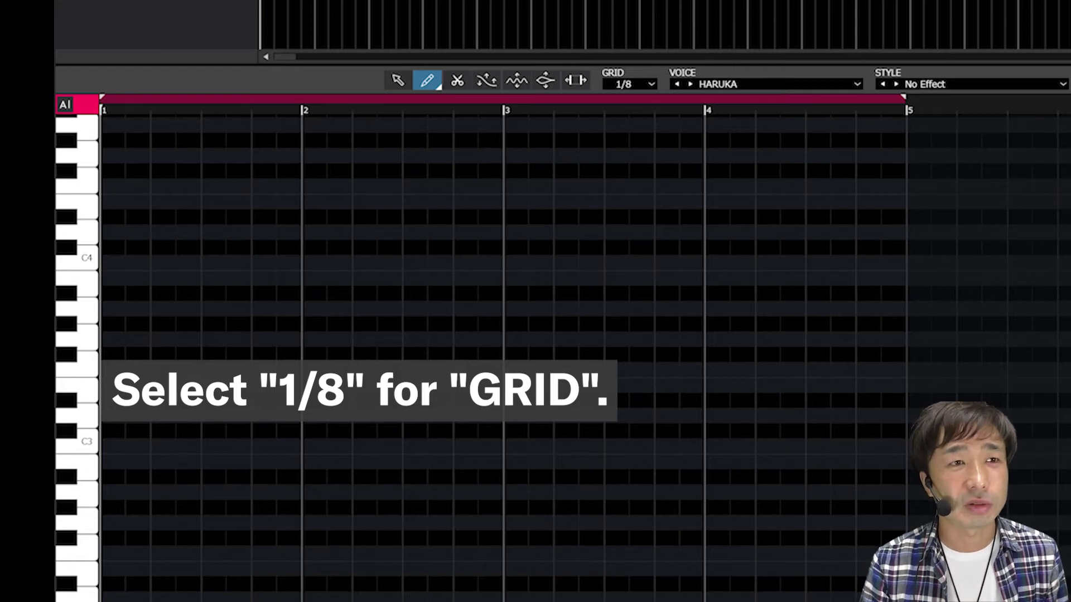
left_click(647, 85)
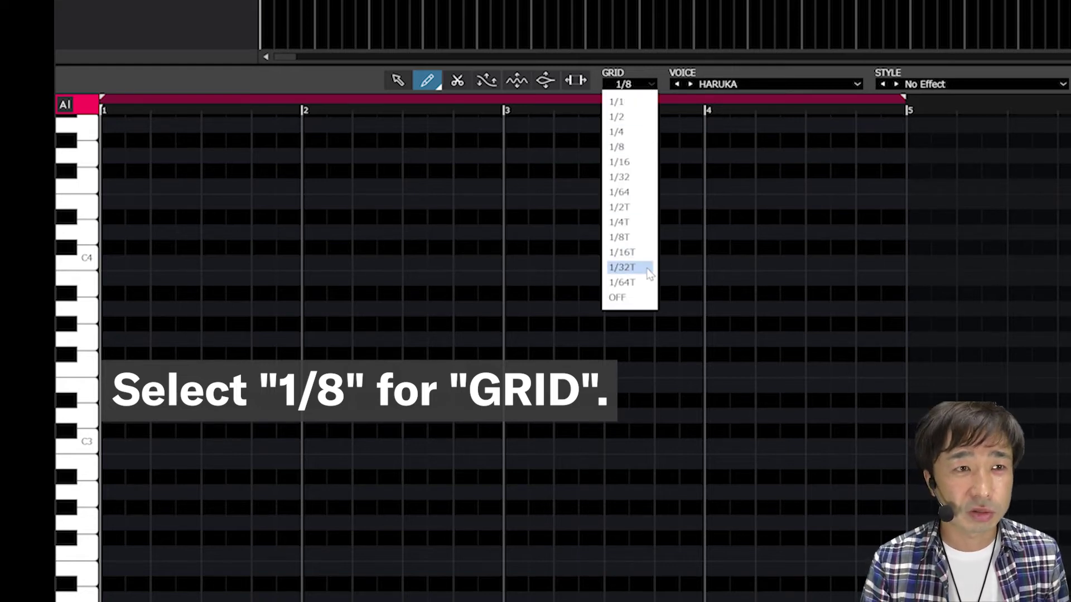
left_click(619, 147)
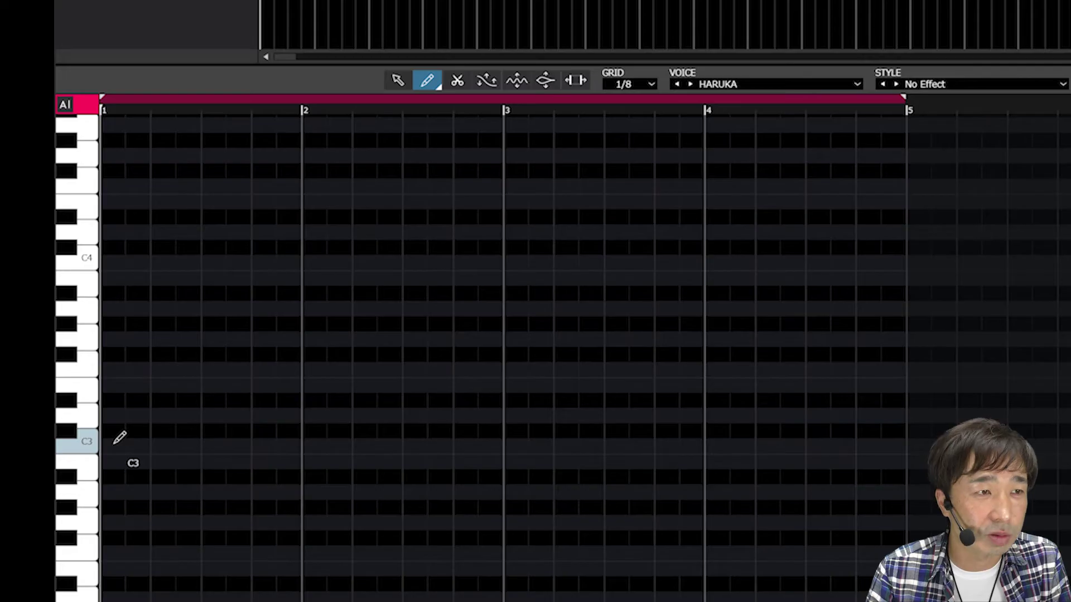
- Draw the quarter notes C3, D3, E3, F3, E3, D3 and C3 one after another from the start of measure 1
left_click_drag(119, 438, 150, 441)
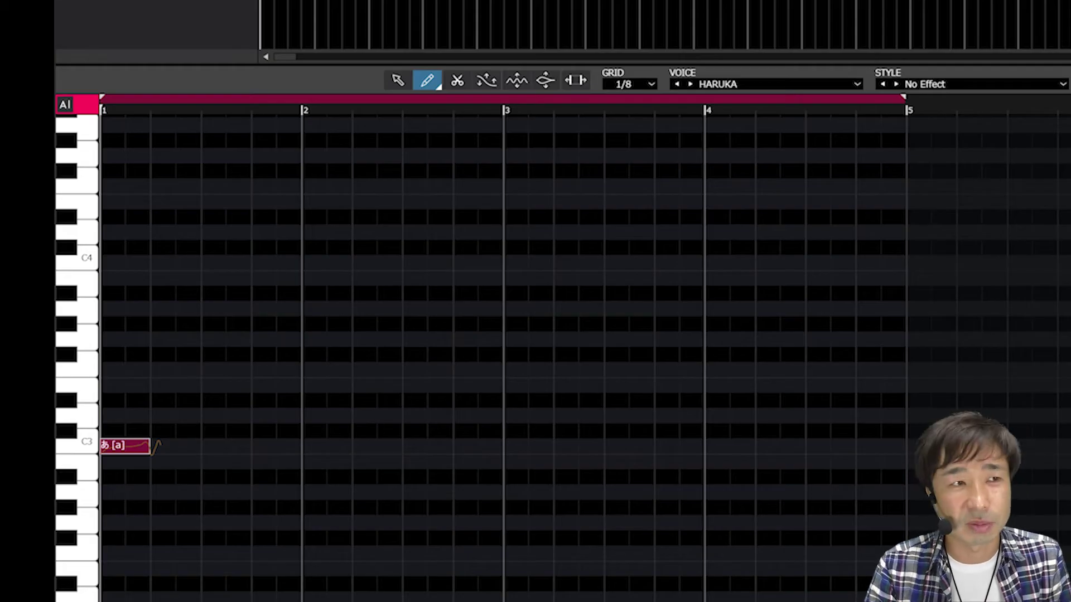
left_click(160, 416)
left_click_drag(162, 421, 200, 420)
left_click_drag(217, 382, 252, 370)
left_click(298, 368)
left_click(344, 383)
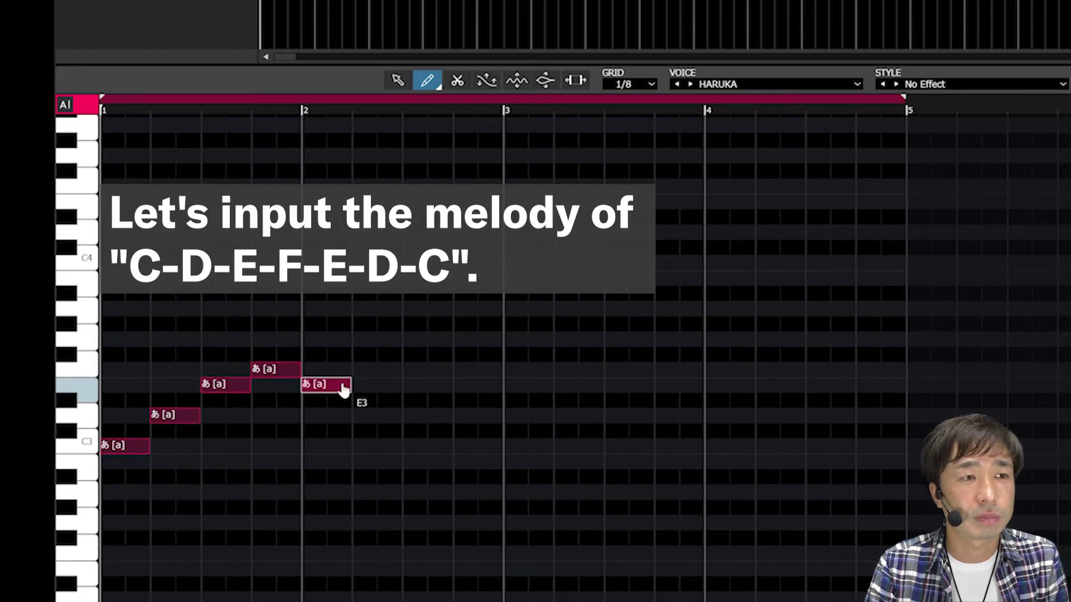
left_click(395, 416)
left_click(451, 441)
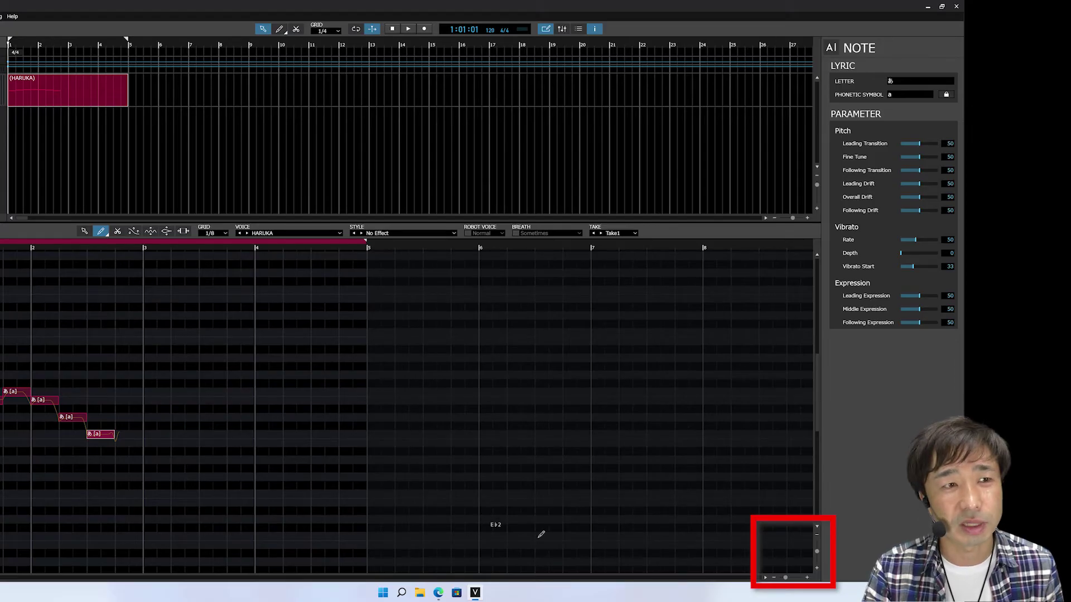
- Play back the C-D-E-F-E-D-C melody, then stop and return the playhead to the start of the song
left_click(806, 578)
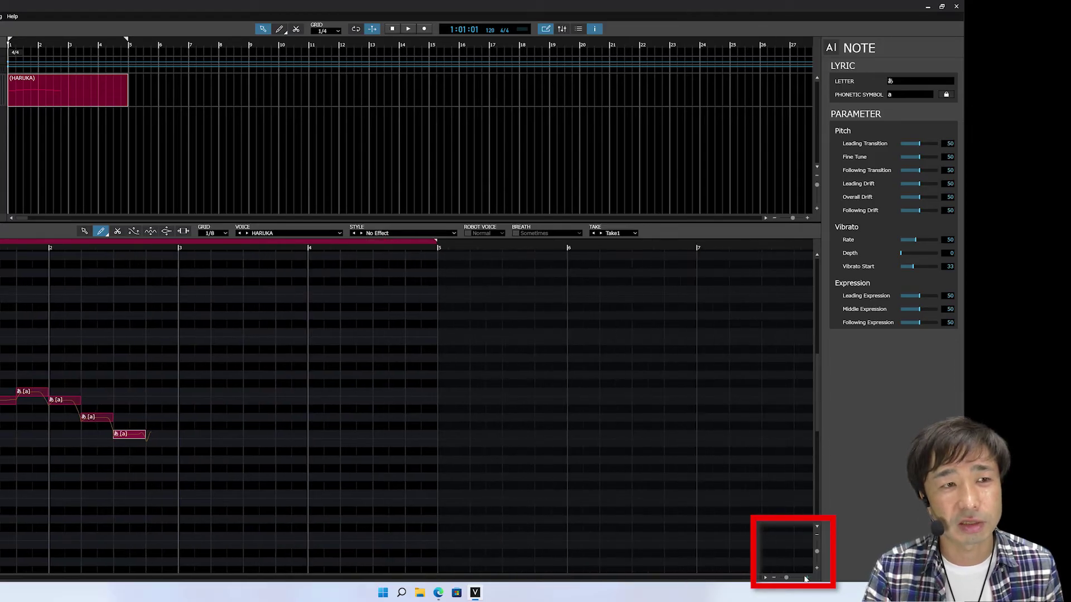
left_click_drag(789, 578, 818, 555)
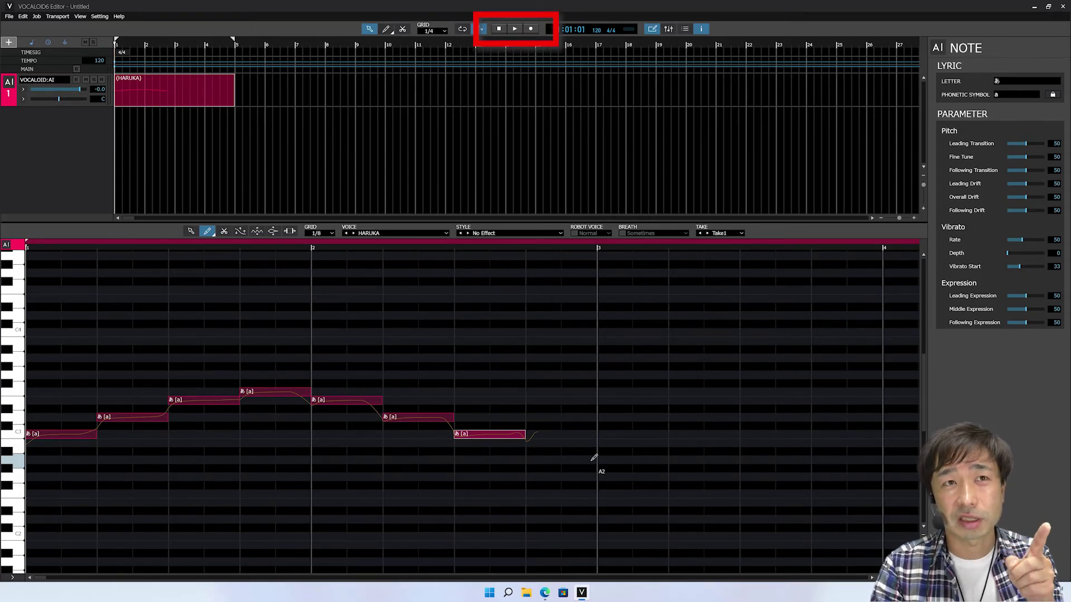
left_click(500, 33)
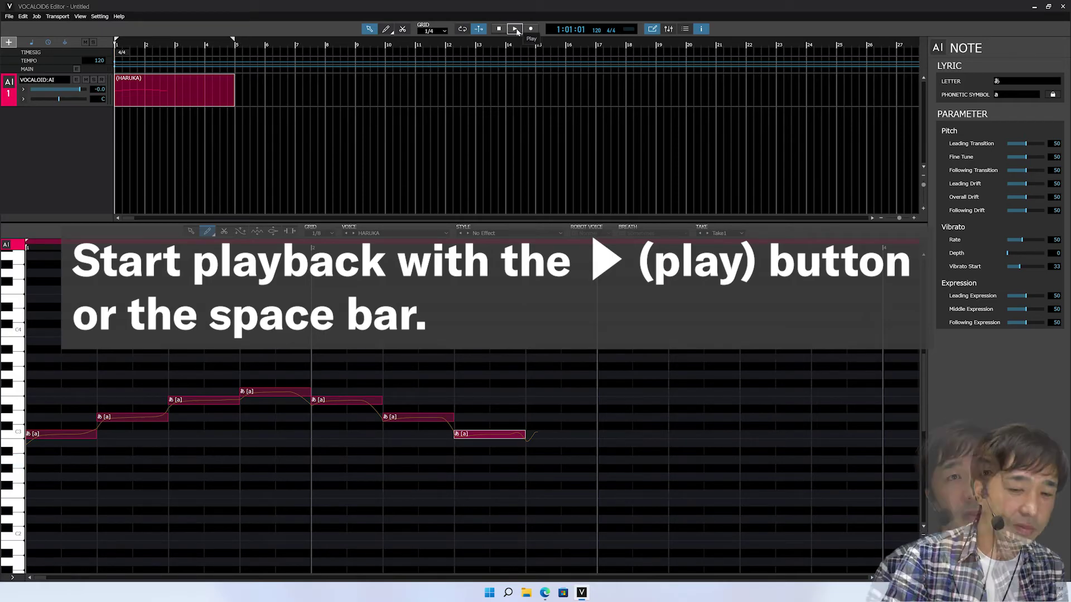
left_click(515, 29)
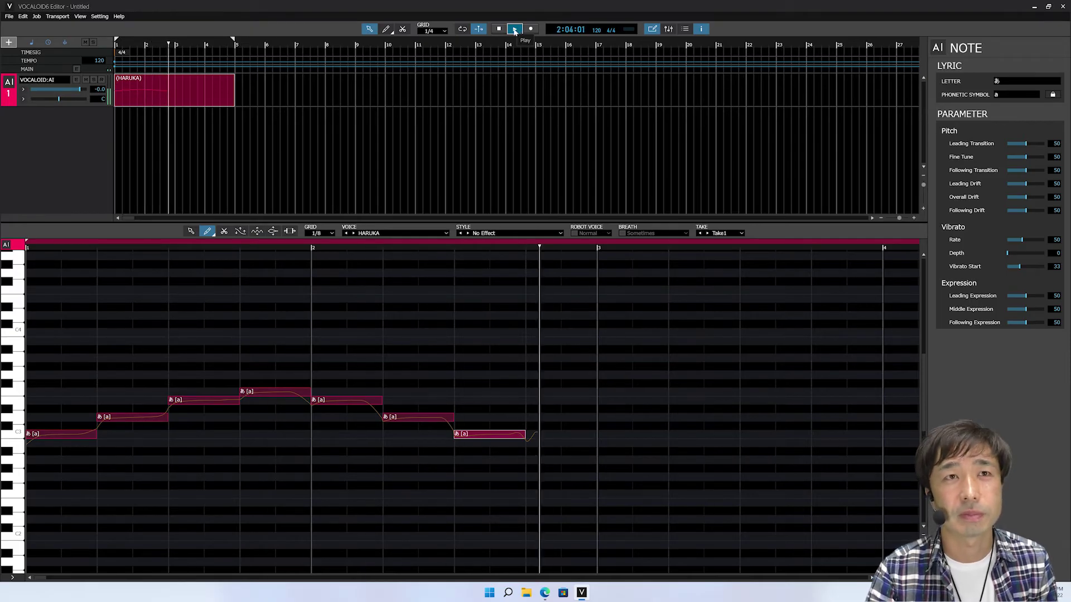
left_click(500, 30)
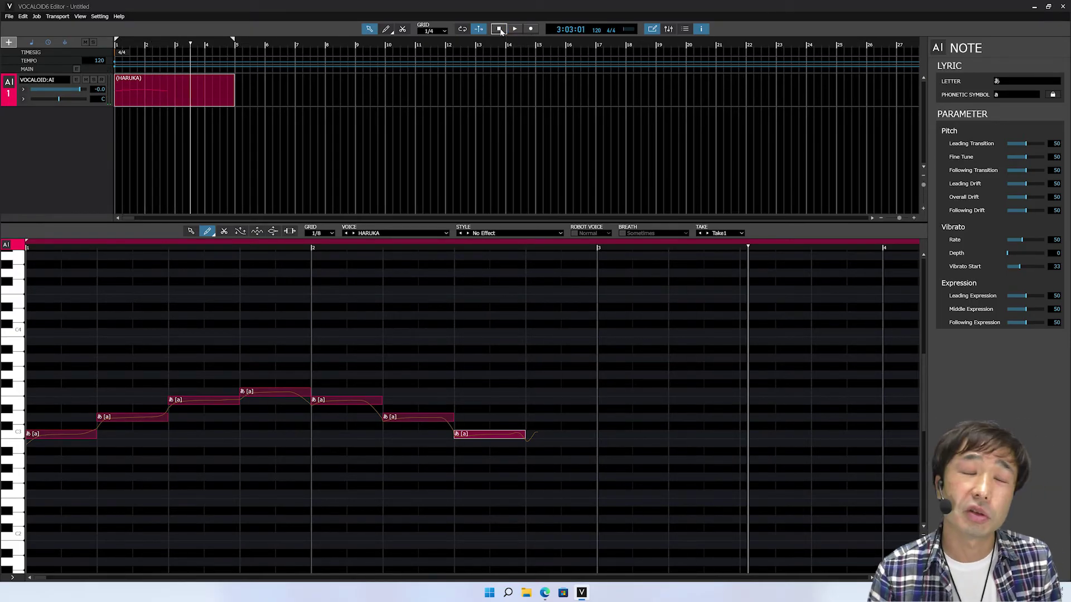
left_click(499, 29)
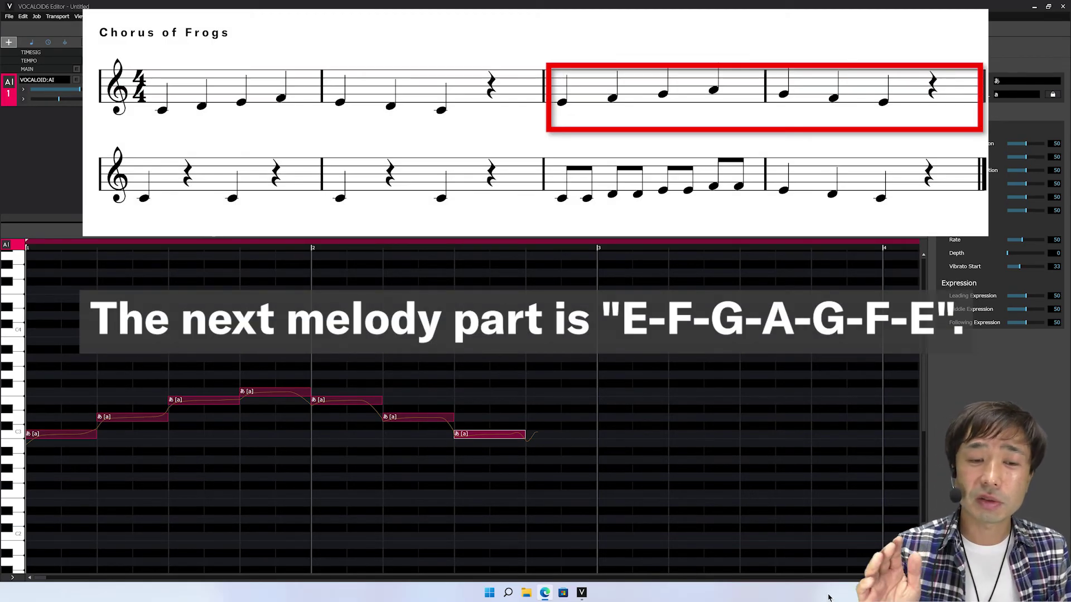
- Draw the quarter notes E3, F3, G3, A3, G3, F3 and E3 from the start of measure 3
scroll(472, 407, "down", 1)
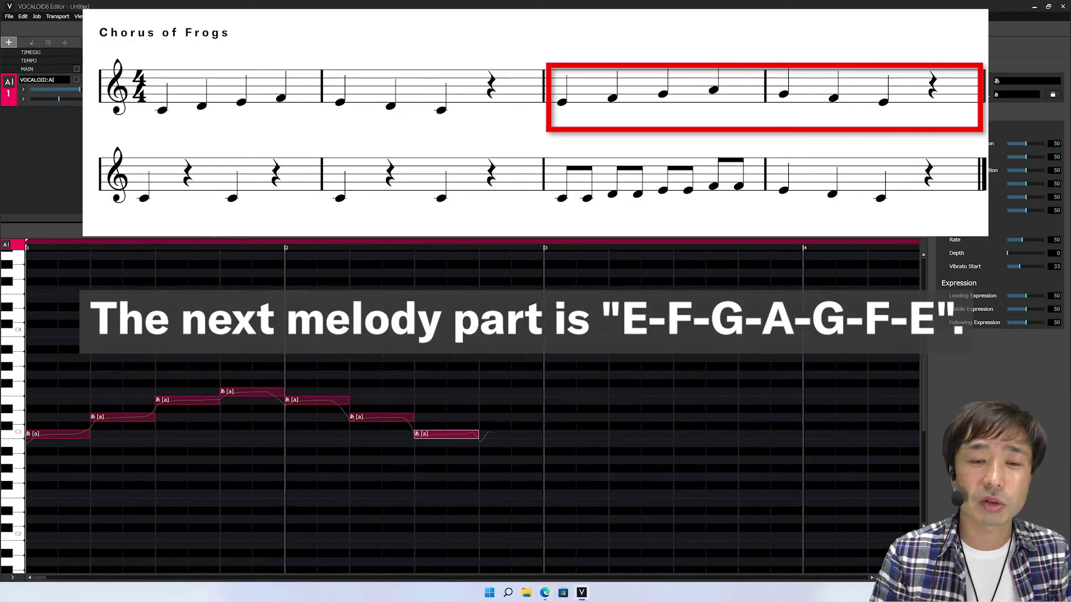
scroll(504, 431, "down", 2)
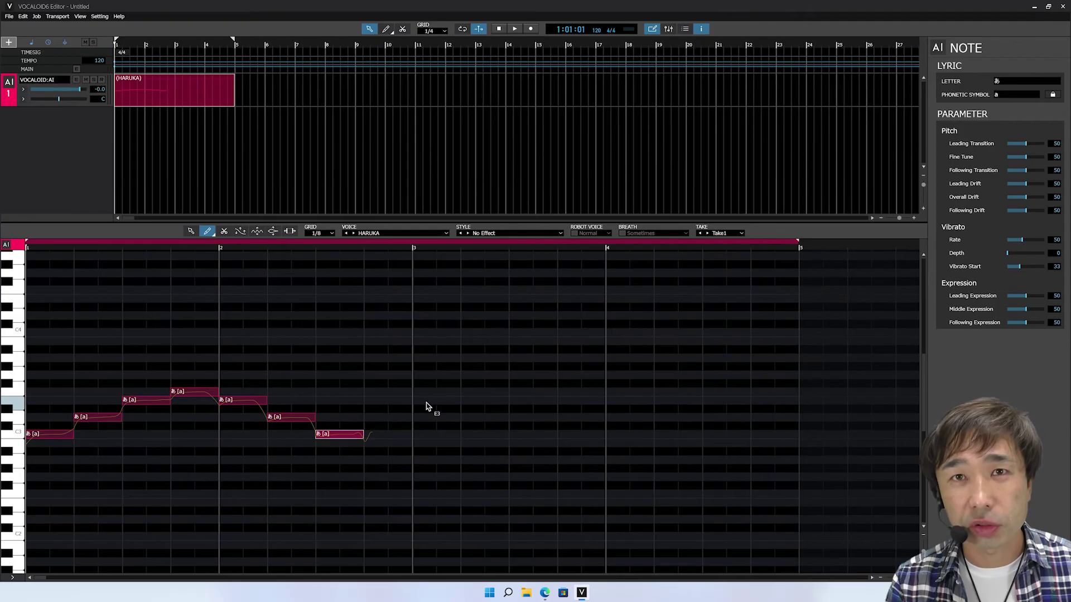
left_click_drag(428, 399, 460, 400)
mouse_move(463, 392)
left_mouse_down()
mouse_move(554, 375)
mouse_move(599, 351)
mouse_move(614, 375)
mouse_move(669, 370)
mouse_move(697, 390)
mouse_move(747, 399)
left_mouse_up()
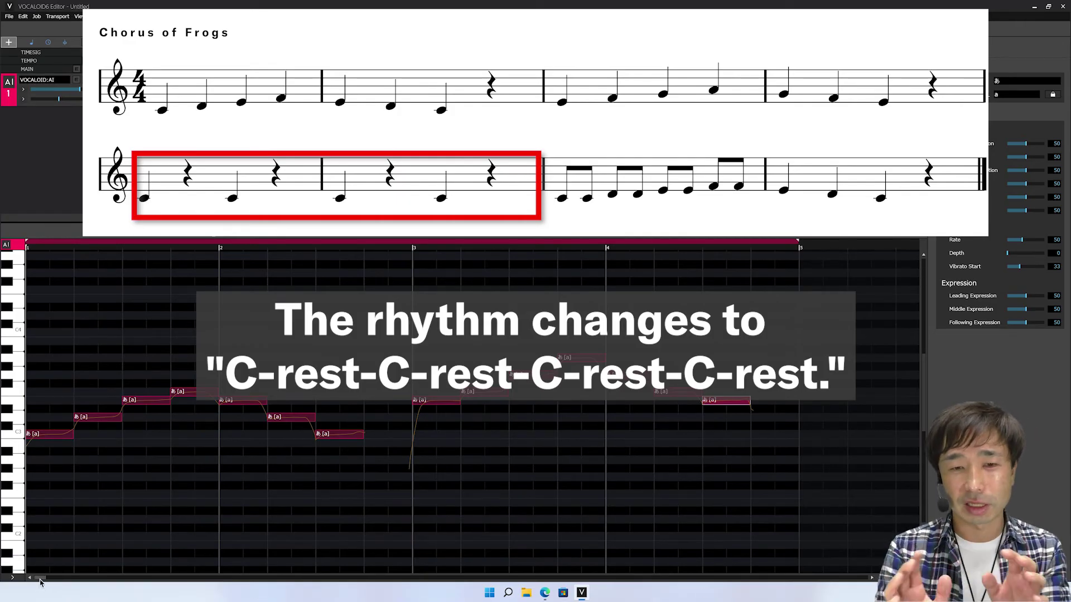
- Draw four C3 quarter notes in measures 5 and 6, leaving a quarter rest after each one
left_click_drag(40, 579, 43, 579)
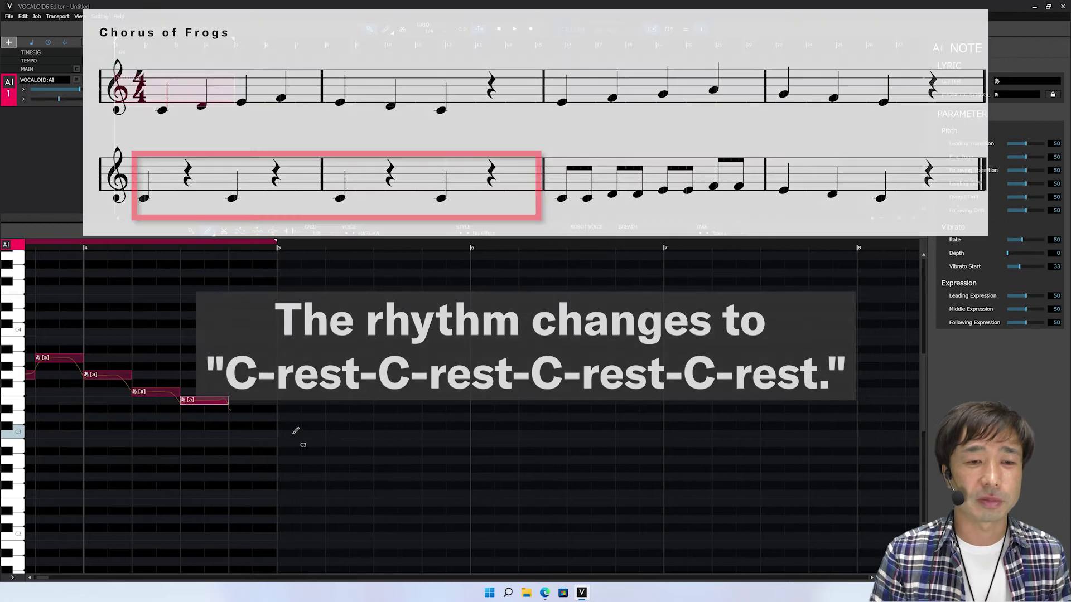
left_click_drag(295, 432, 421, 433)
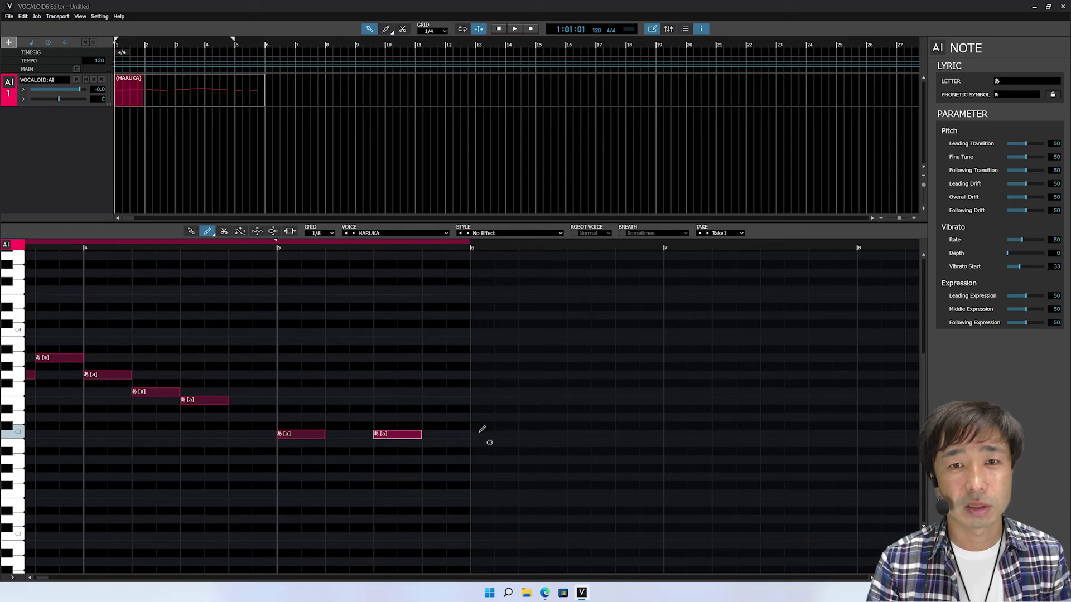
left_click_drag(480, 433, 520, 432)
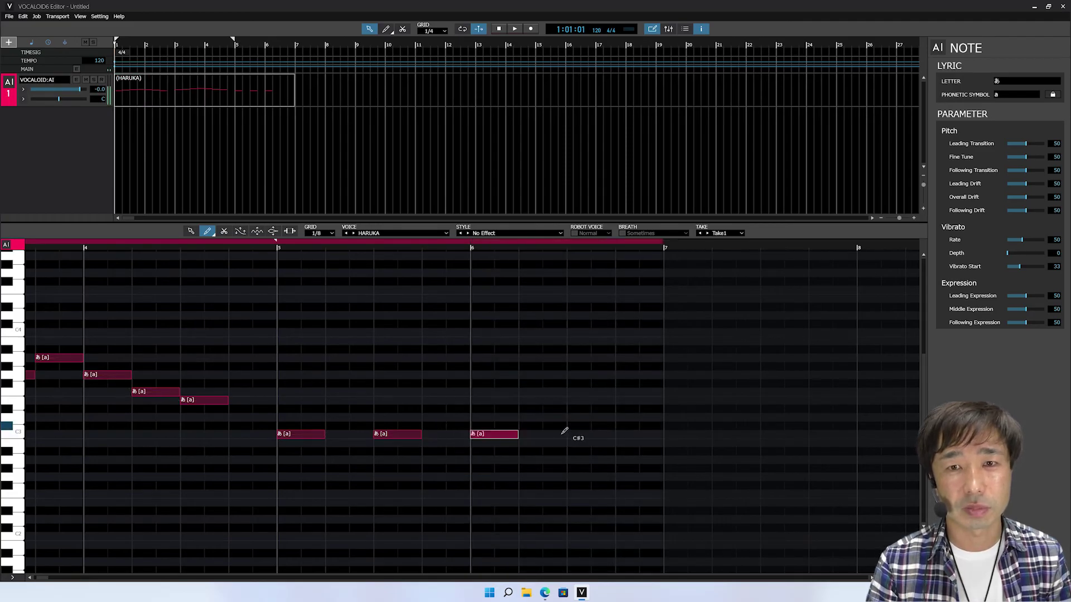
left_click_drag(570, 433, 618, 434)
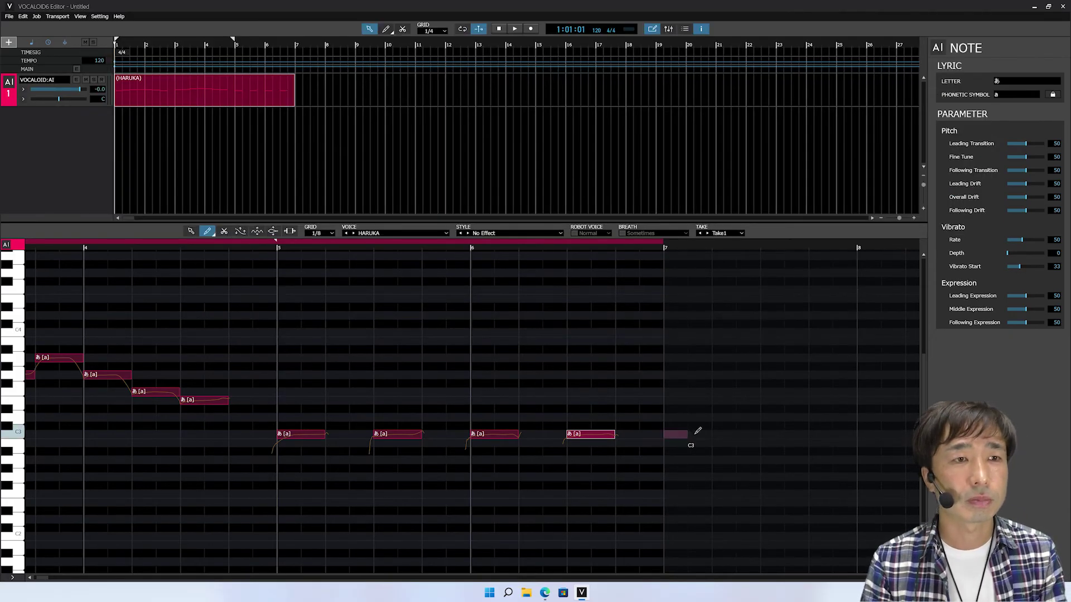
- Draw pairs of eighth notes on C3, D3, E3 and F3, one pair after another, to fill measure 7
left_click(681, 435)
left_click(700, 434)
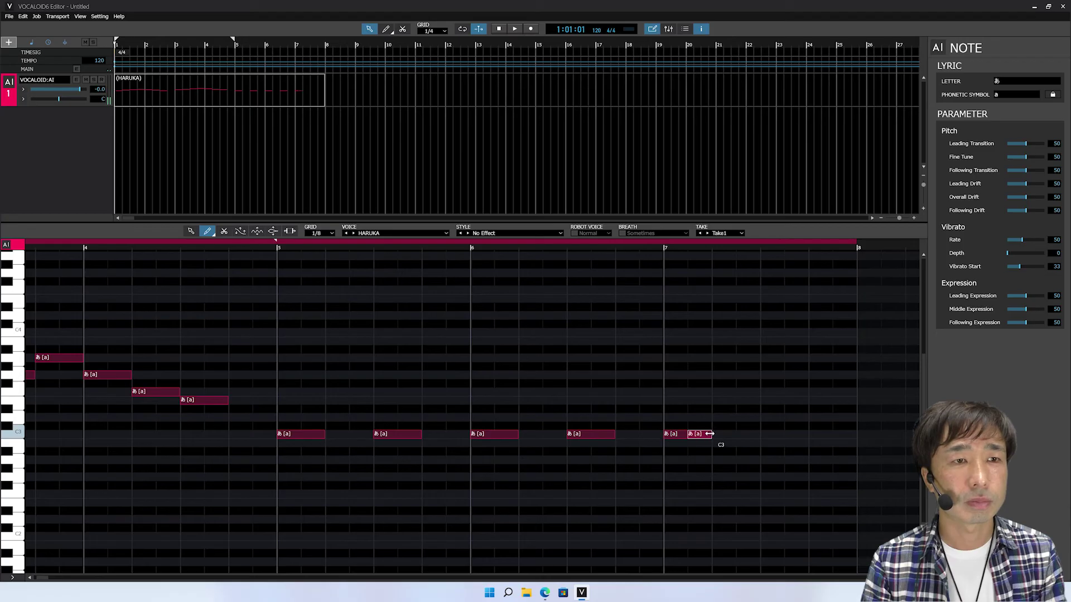
left_click(724, 417)
left_click(747, 417)
left_click(780, 399)
left_click(798, 399)
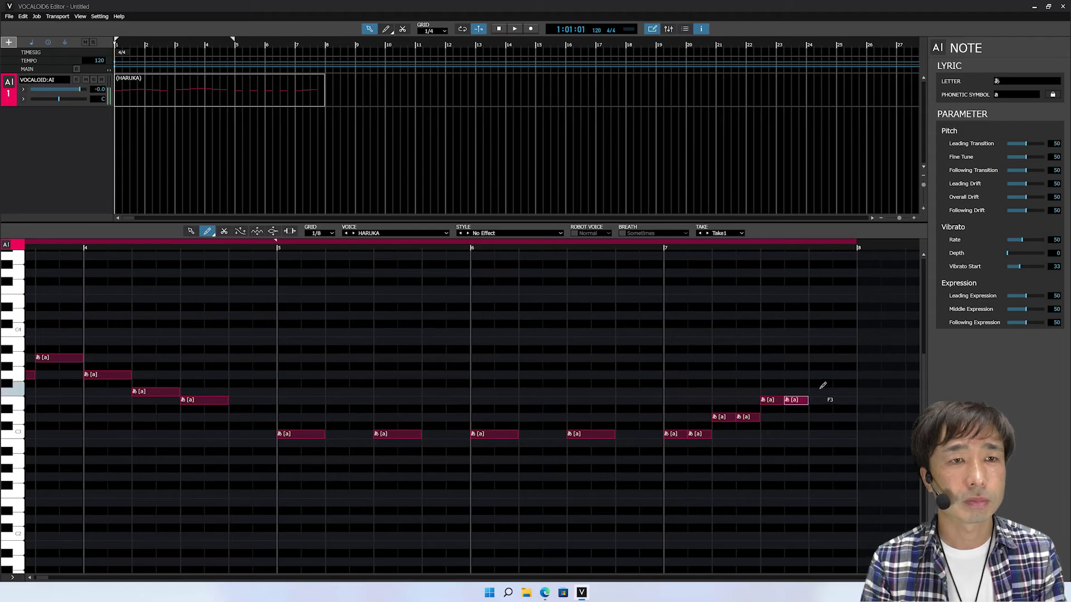
left_click(824, 389)
left_click(853, 389)
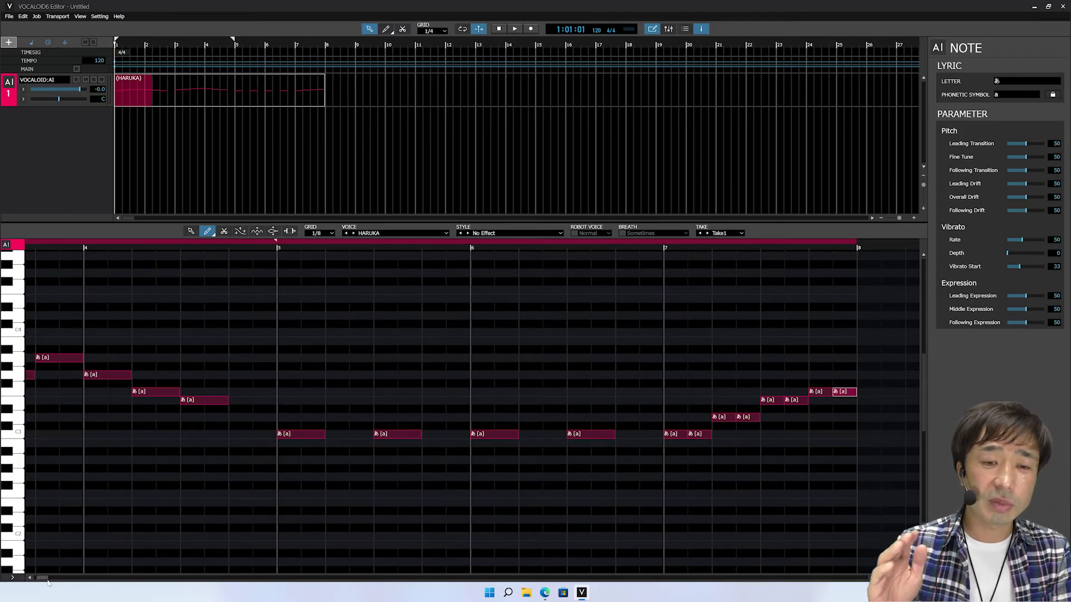
- Draw the quarter notes E3, D3 and C3 one after another from the start of measure 8
scroll(46, 579, "right", 2)
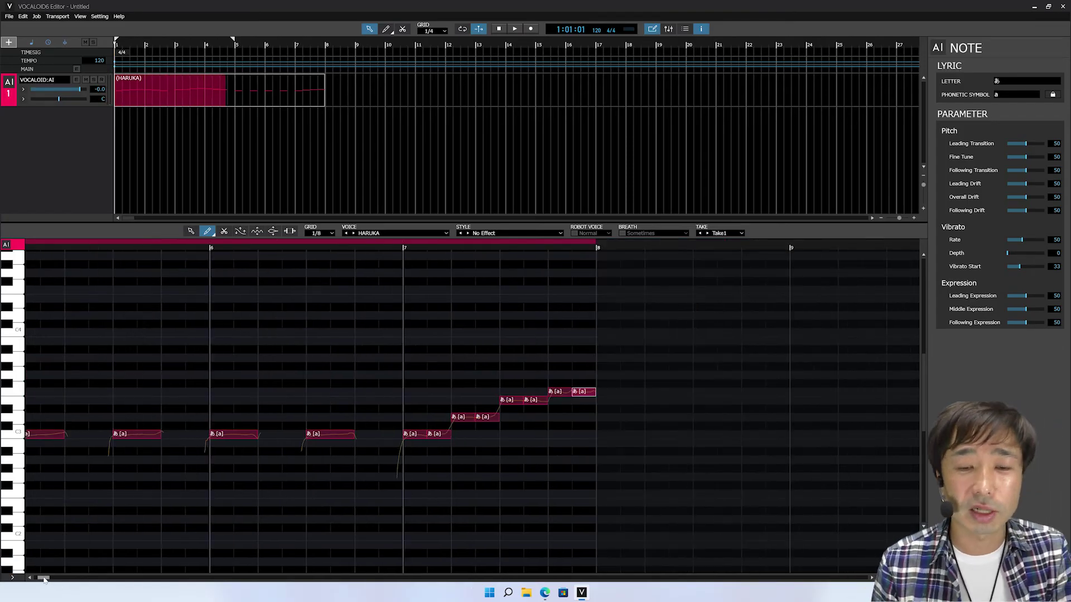
scroll(45, 579, "right", 2)
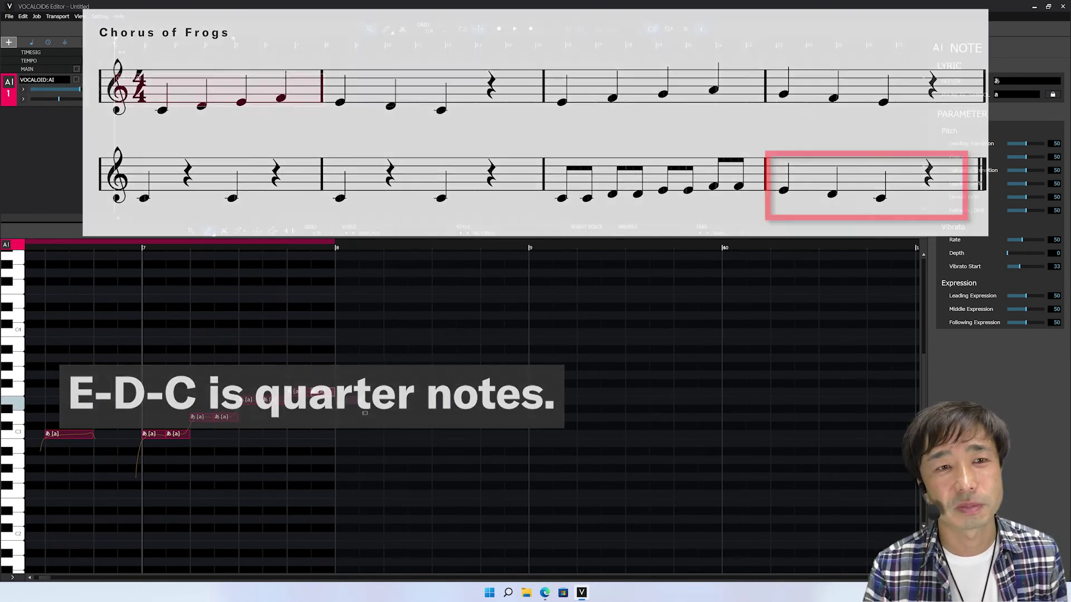
mouse_move(338, 400)
left_mouse_down()
mouse_move(379, 400)
mouse_move(478, 433)
left_mouse_up()
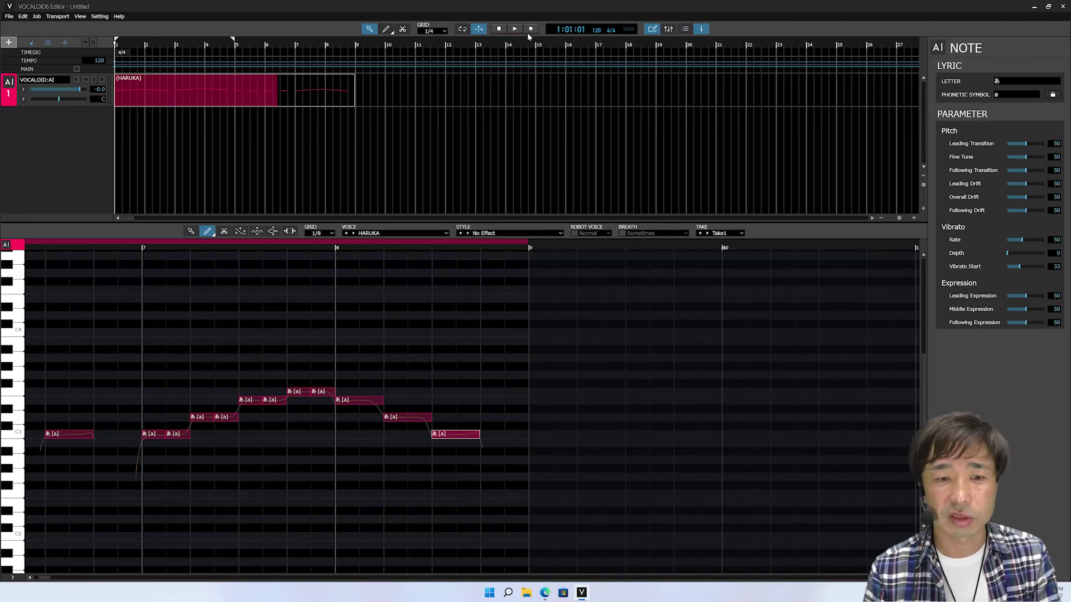
- Play back the whole eight-measure melody from the start of the song, then stop playback
left_click(498, 32)
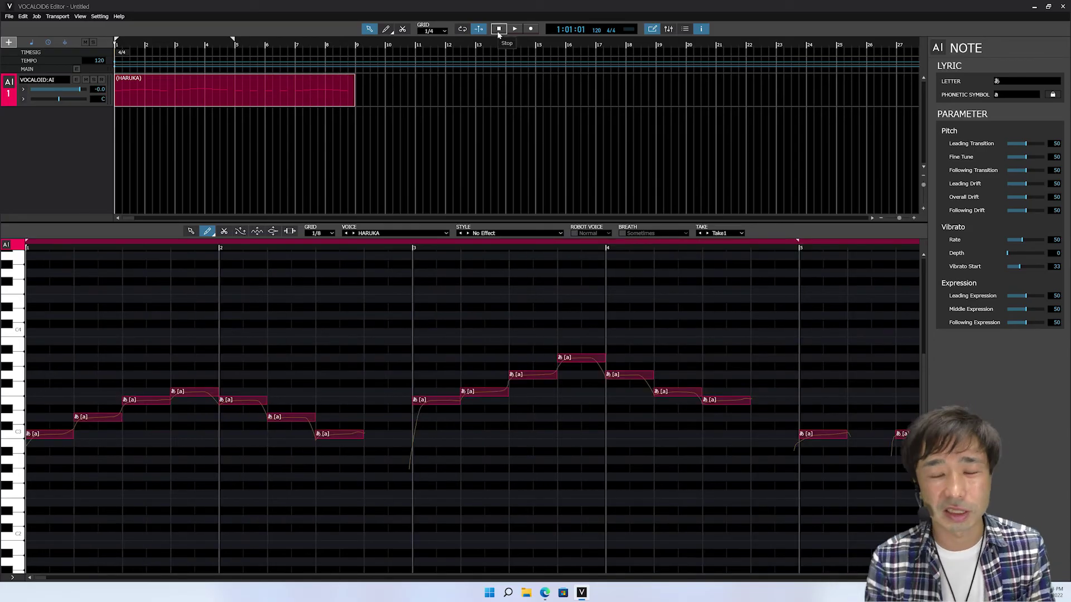
left_click(513, 30)
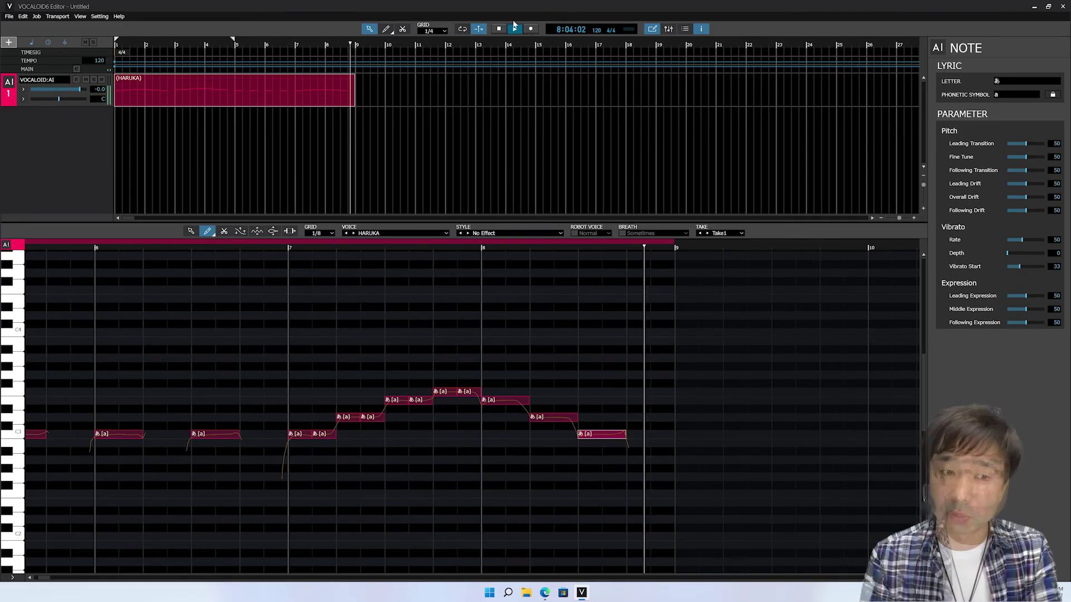
left_click(498, 29)
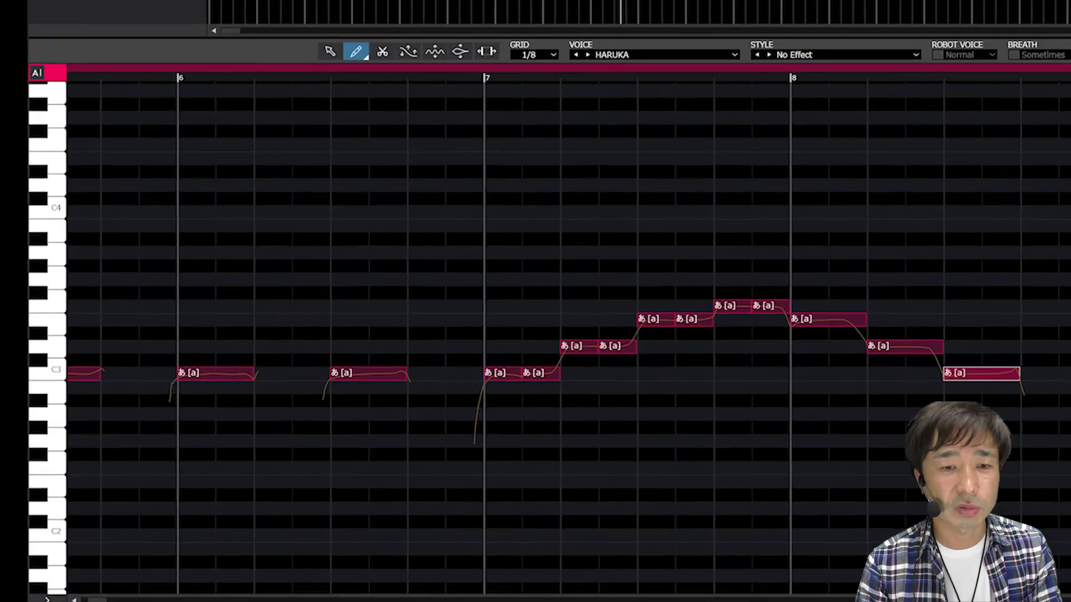
- Insert the lyrics "doremifamiredo", "mifasorasofami", "dodododo" and "dodoreremimifafamiredo" on separate lines, starting from the first note in measure 1
key("Home")
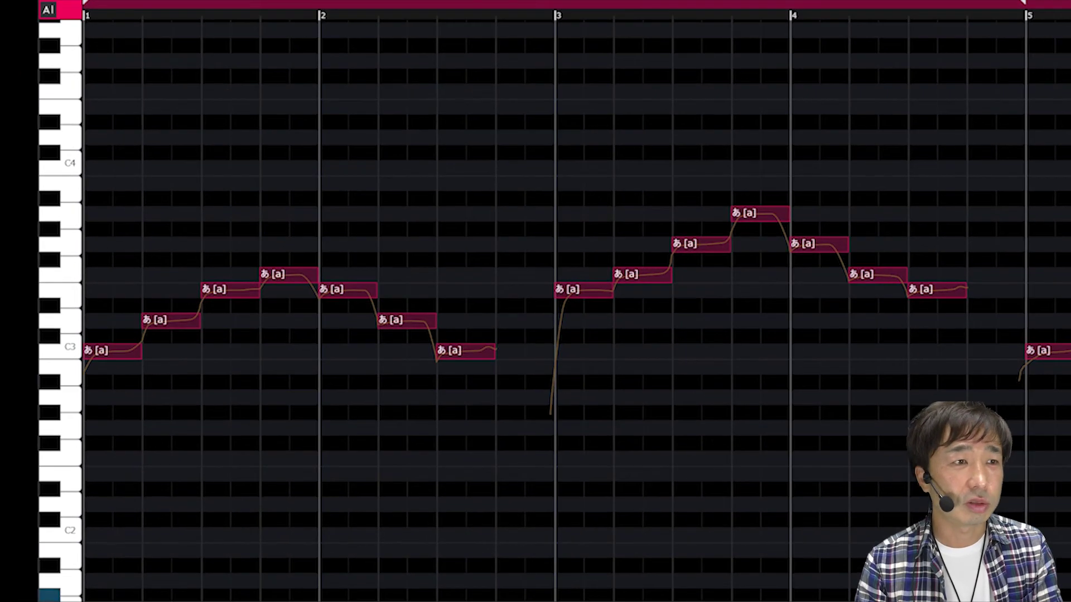
scroll(536, 301, "down", 2)
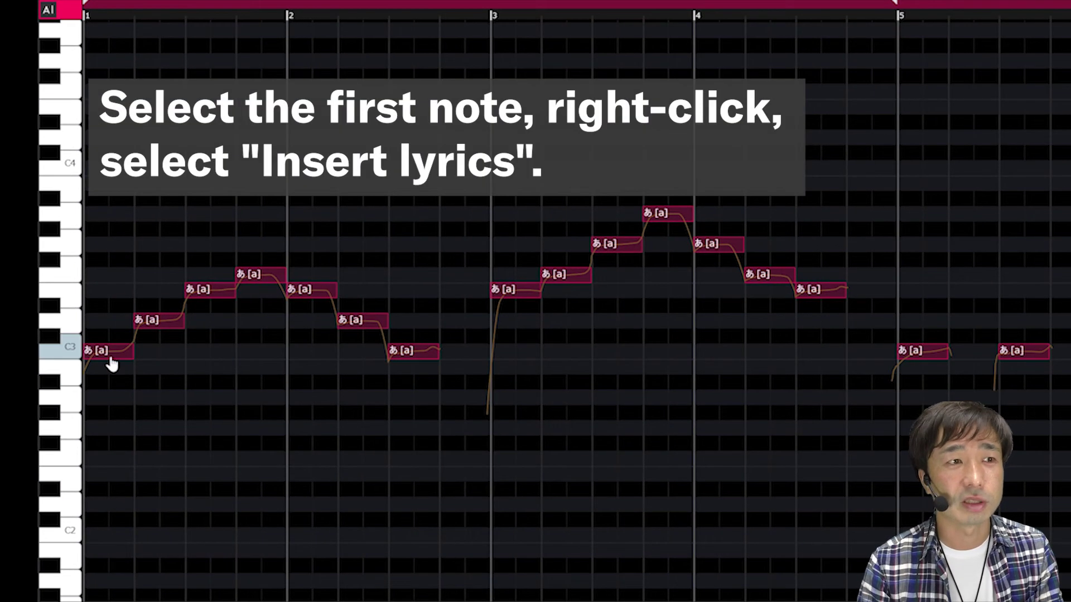
left_click(110, 360)
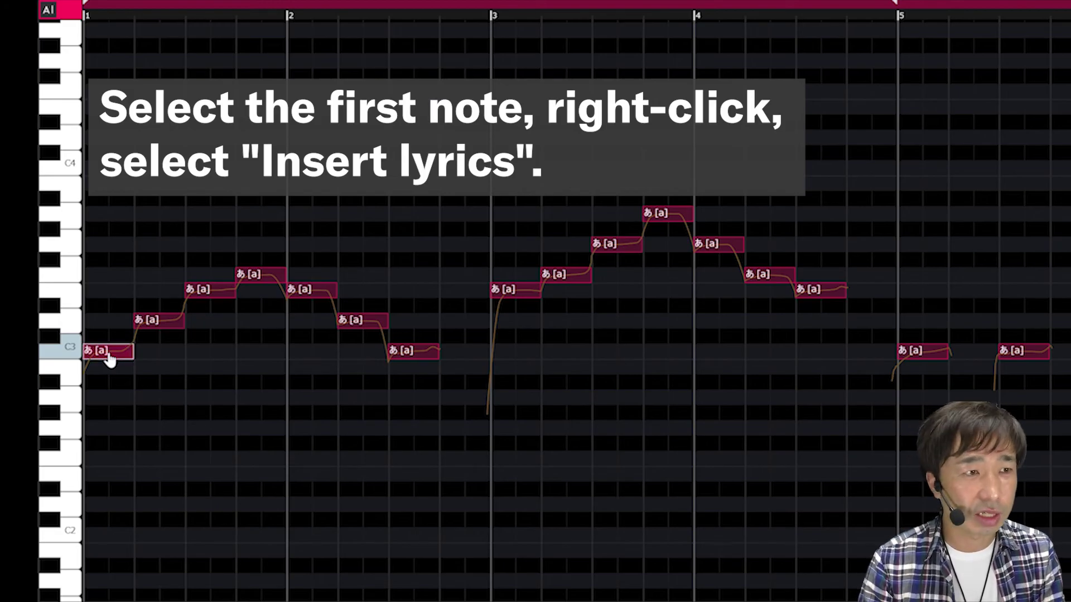
right_click(110, 360)
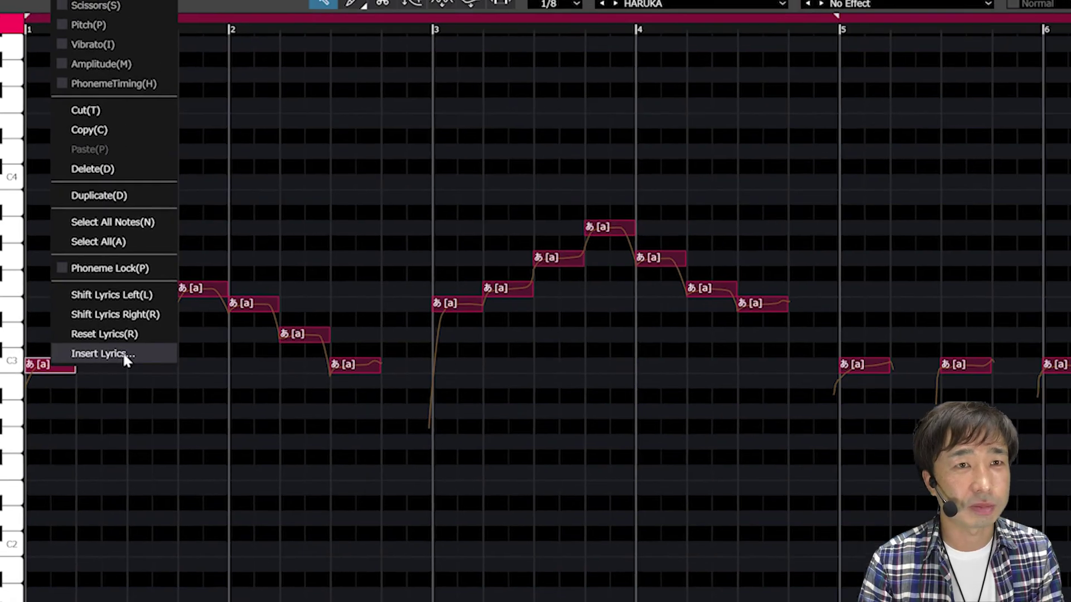
left_click(182, 340)
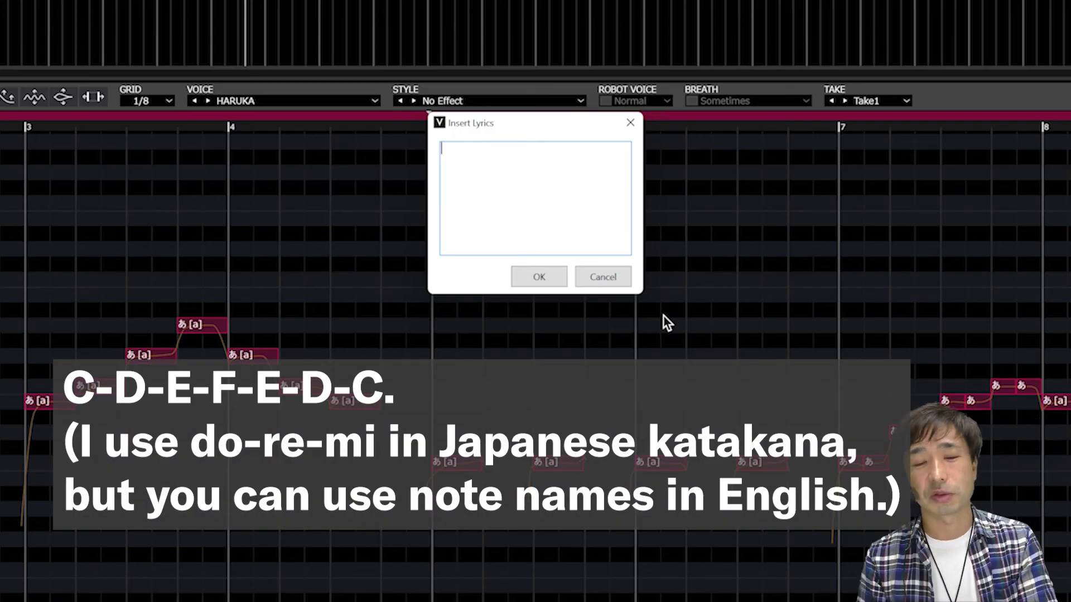
type("doremifa")
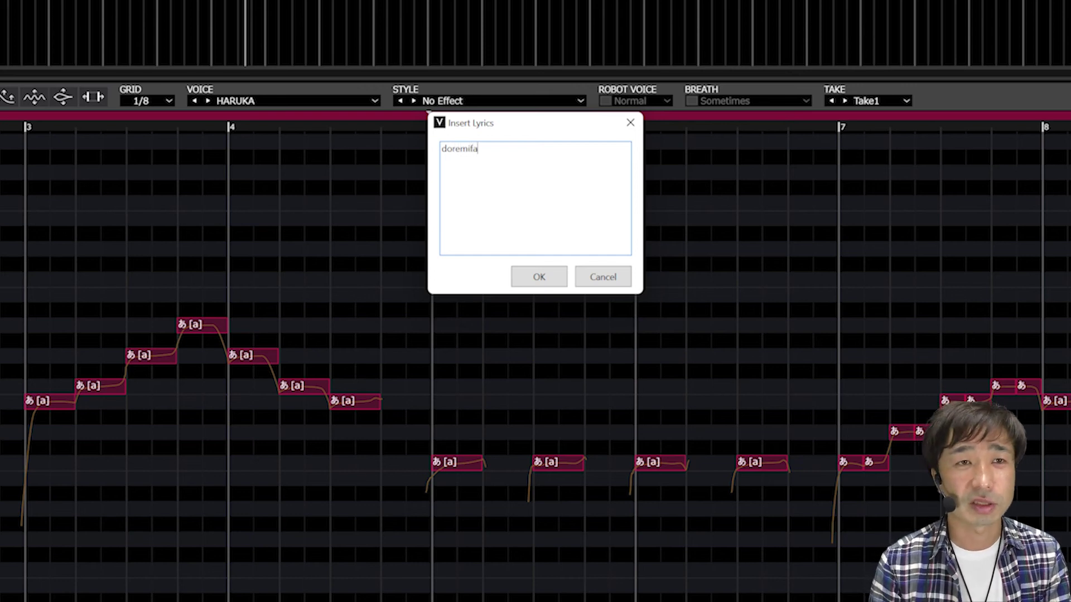
type("miredo")
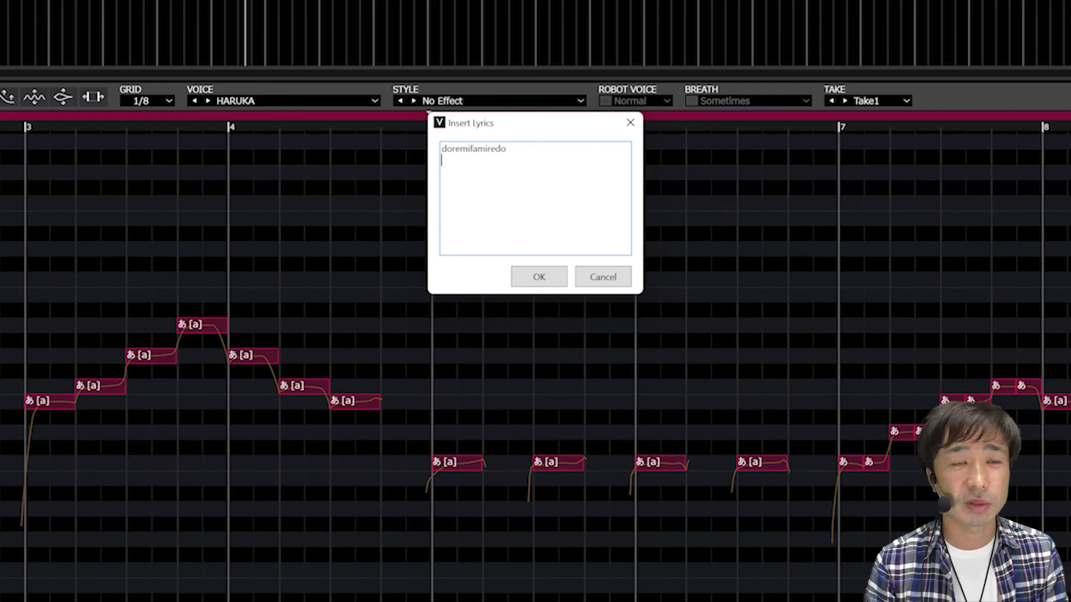
type("mifasorasofami")
key("Return")
type("dodododo")
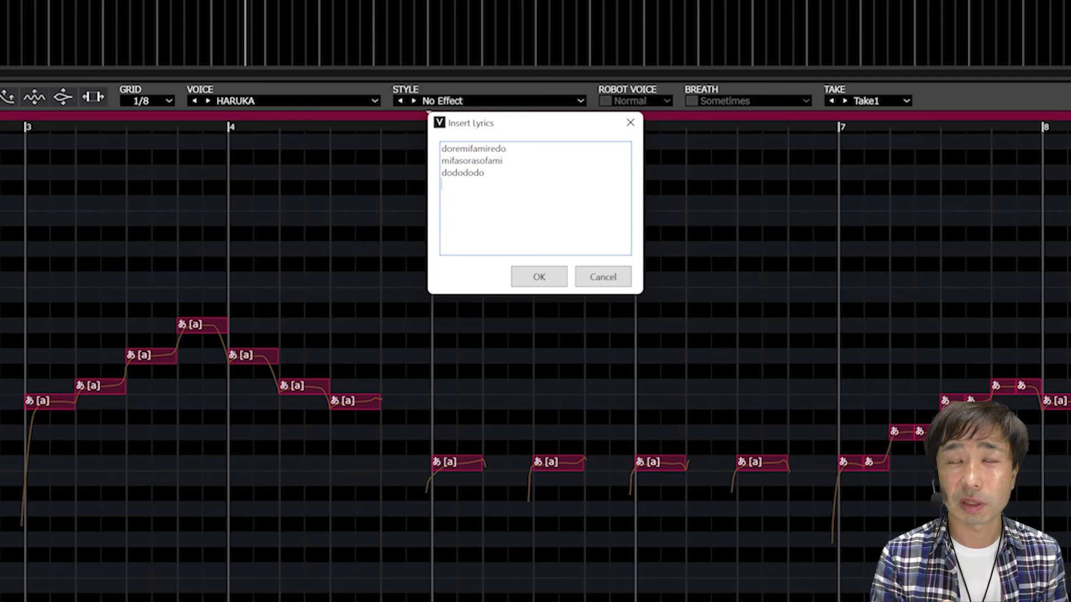
type("dodoreremimifafamiredo")
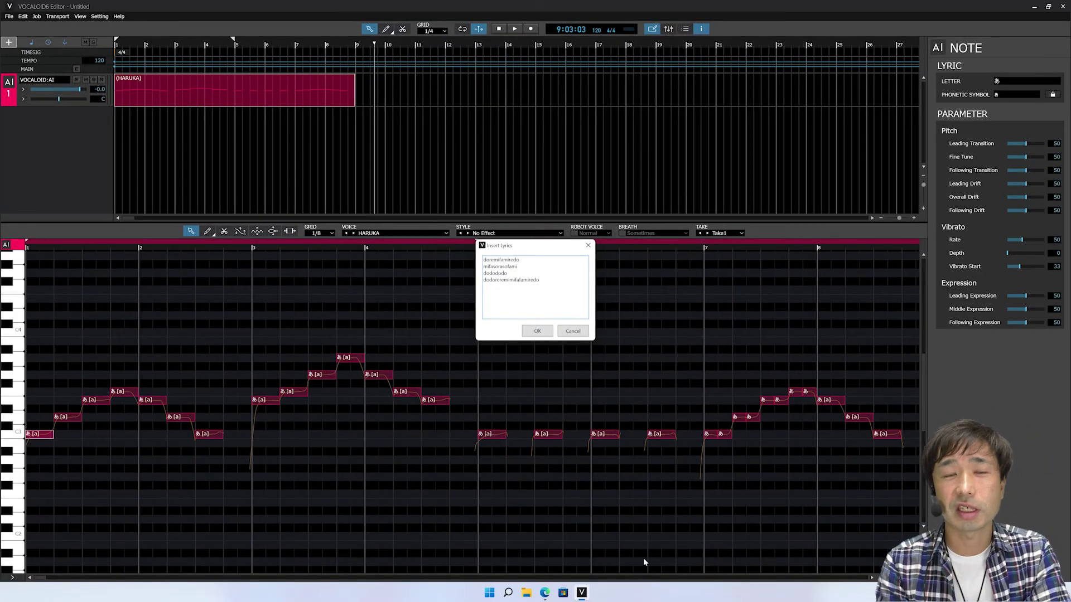
left_click(538, 331)
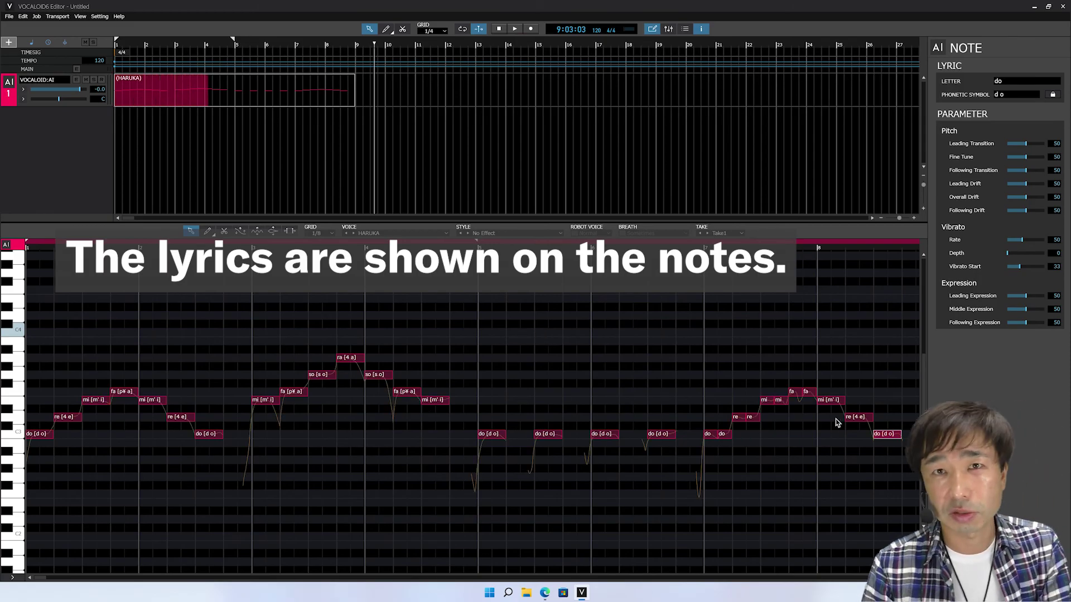
- Play back the melody with its do-re-mi lyrics from the start of the song
left_click(517, 31)
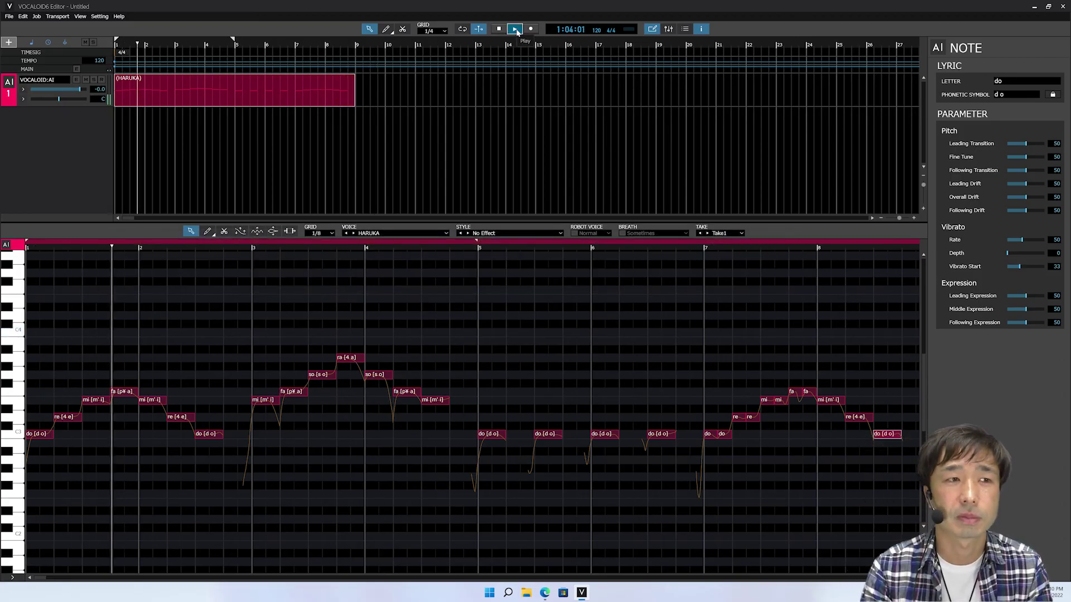